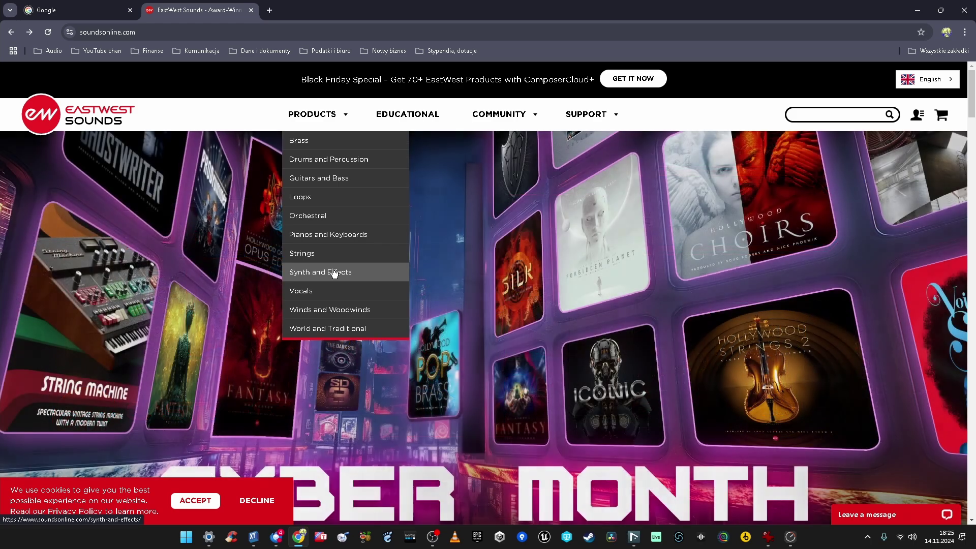
- Open the Synth and Effects product category on the EastWest site and look through the listed instruments
click(334, 273)
scroll(463, 194, down, 1)
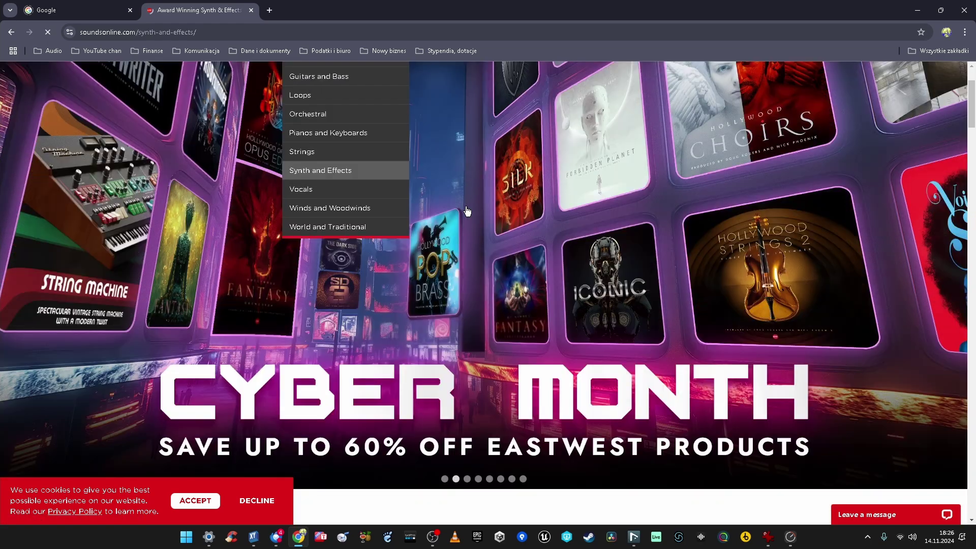
scroll(466, 205, down, 3)
scroll(635, 197, down, 2)
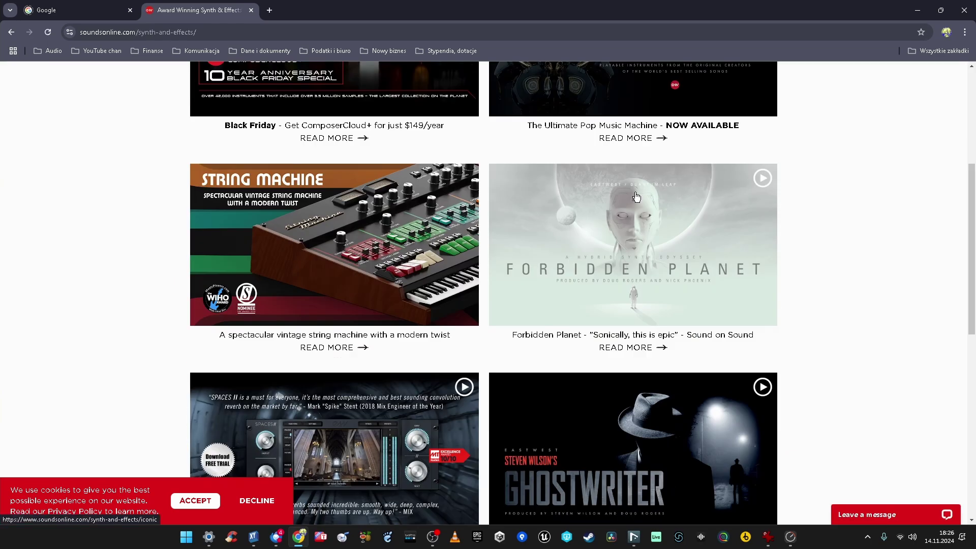
scroll(650, 244, up, 1)
scroll(651, 246, down, 10)
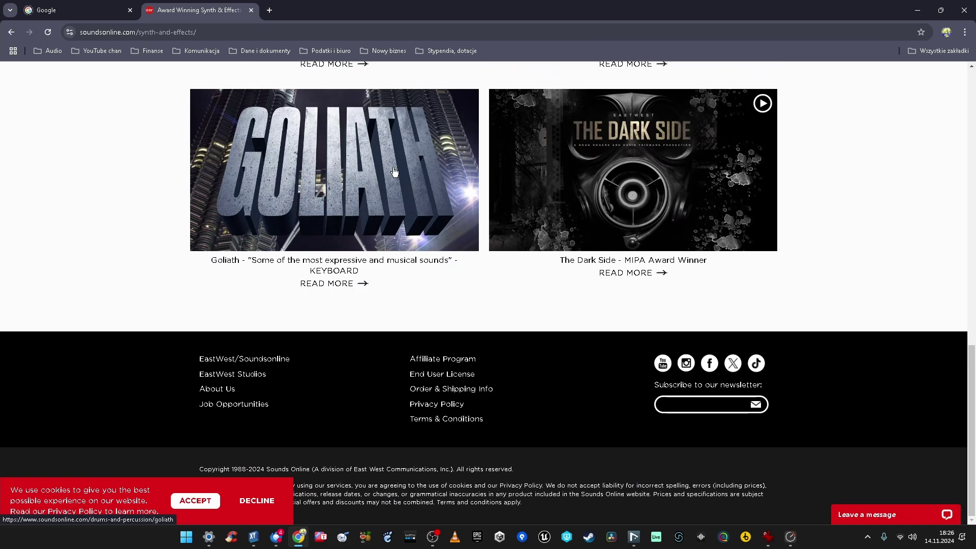
scroll(563, 249, up, 9)
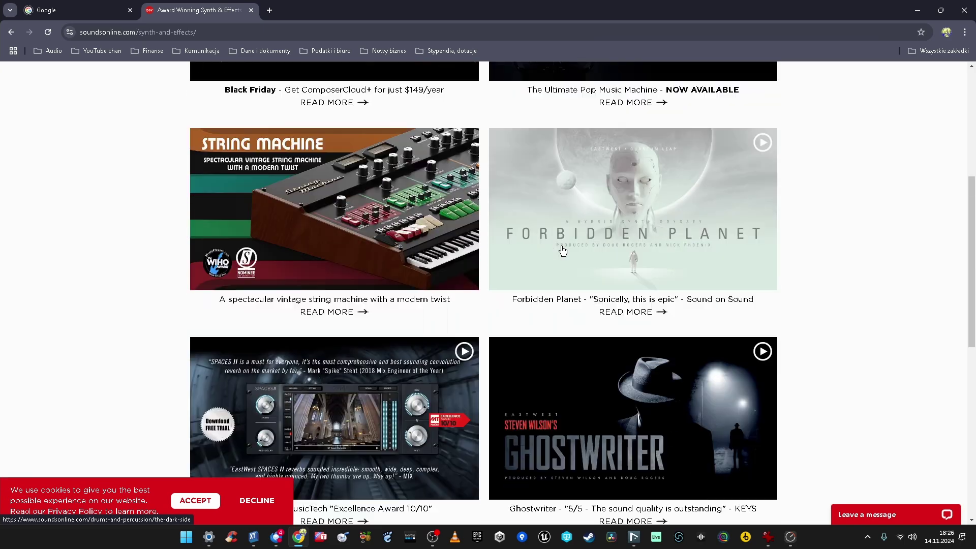
scroll(562, 250, down, 9)
scroll(565, 252, up, 12)
scroll(565, 251, down, 2)
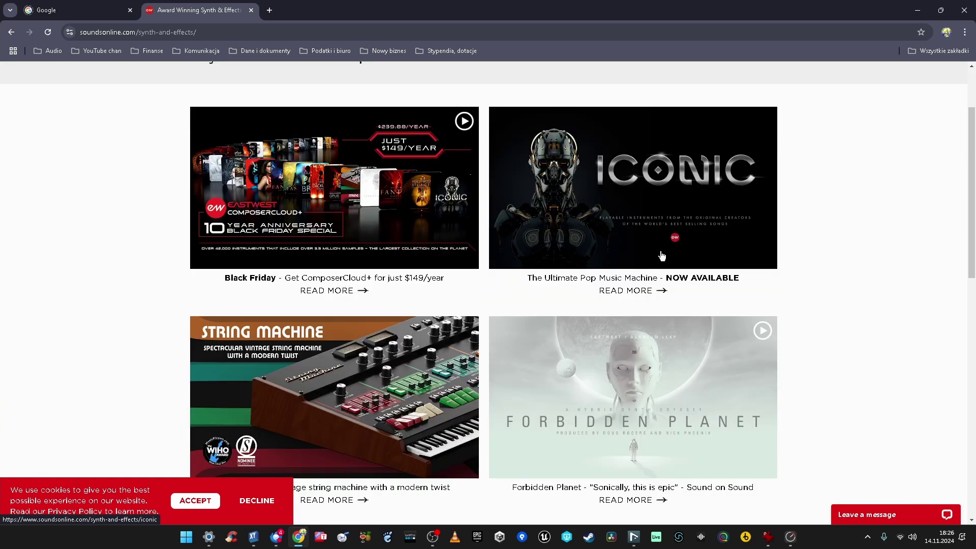
- Open the ICONIC product page and view its purchase options and price
scroll(662, 255, up, 1)
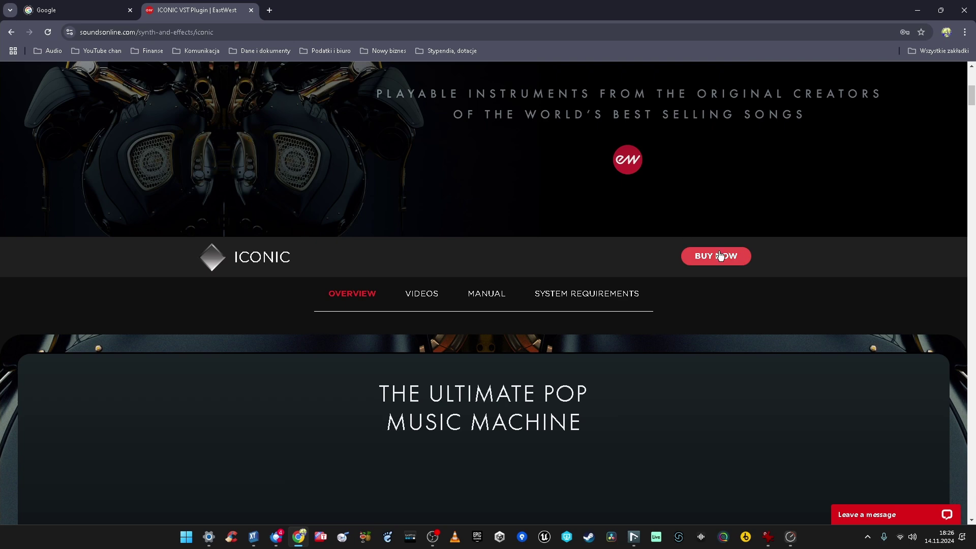
click(719, 256)
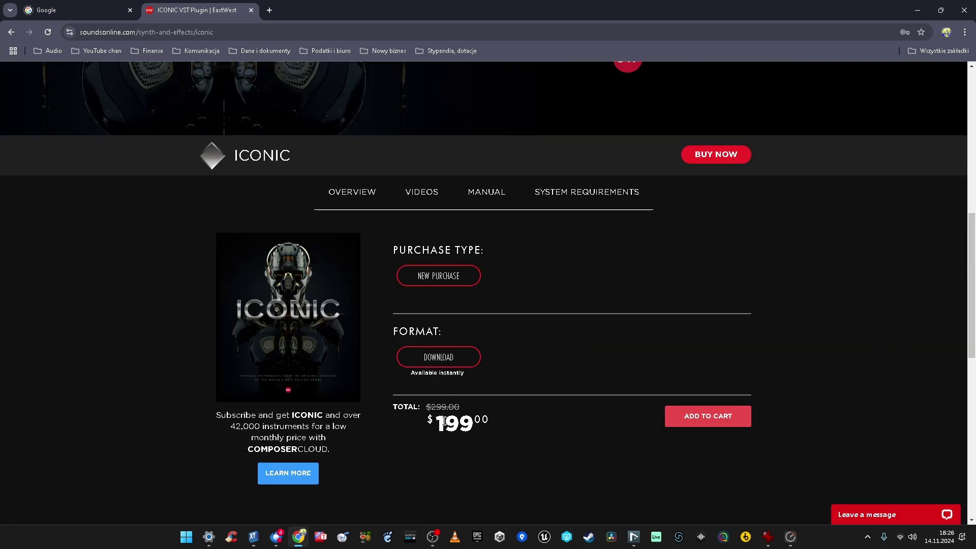
scroll(405, 320, up, 1)
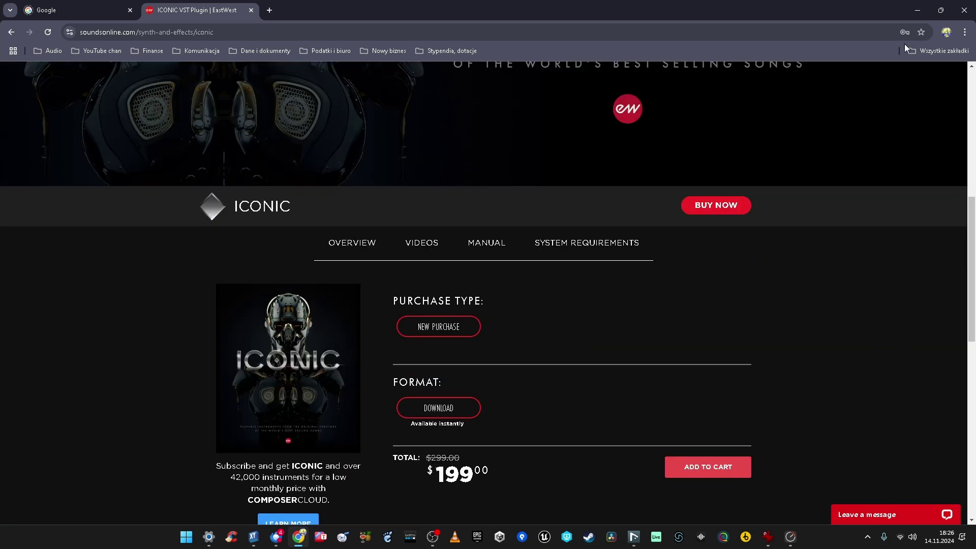
- Switch to Nuendo, then enlarge the Opus plug-in window and reposition it over the project
click(917, 10)
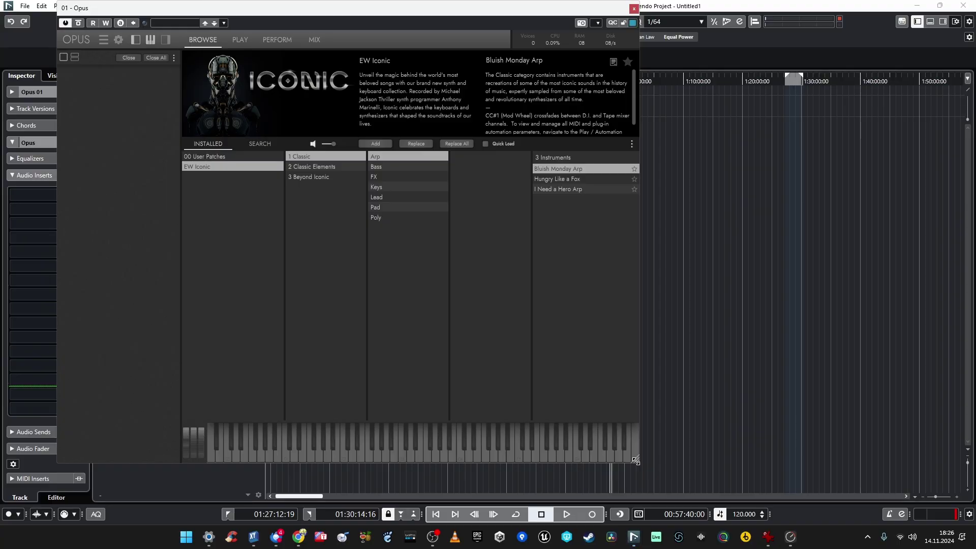
drag(656, 462, 767, 512)
drag(389, 13, 404, 12)
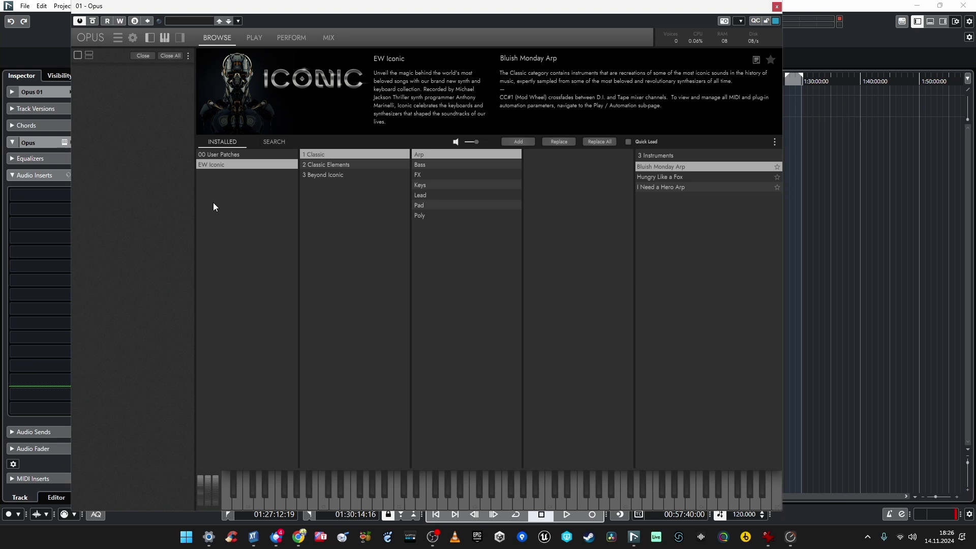
- Examine the EW Iconic library's Classic, Classic Elements and Beyond Iconic categories in the Opus browser
click(215, 165)
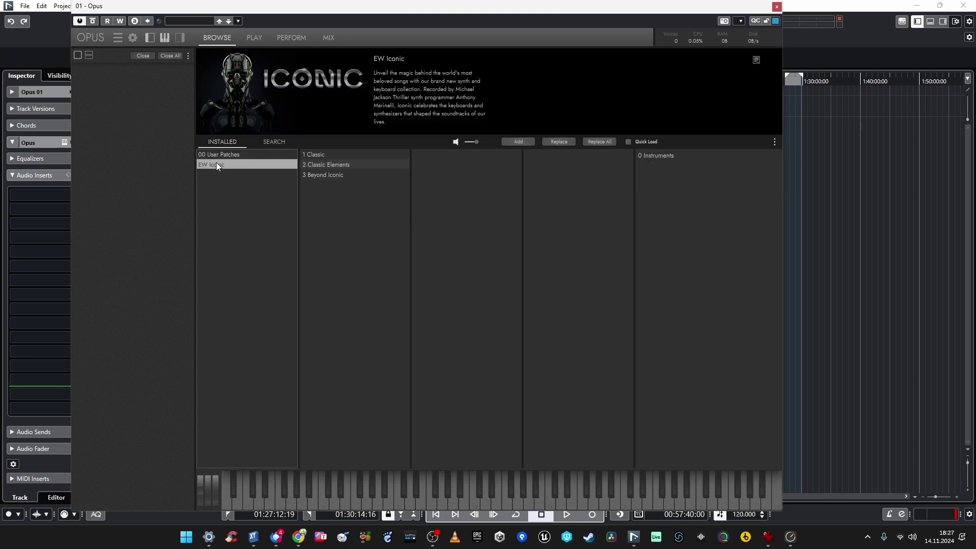
click(319, 154)
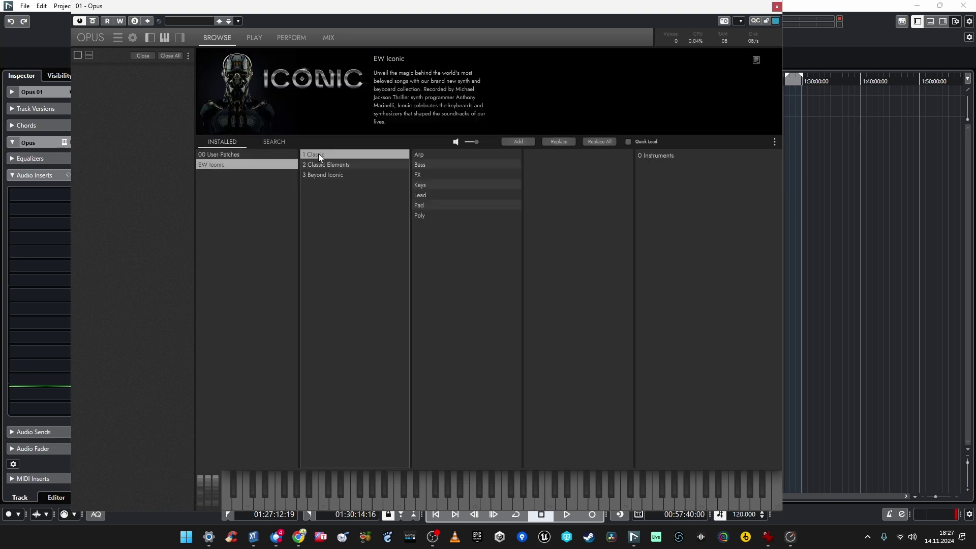
click(360, 166)
click(337, 174)
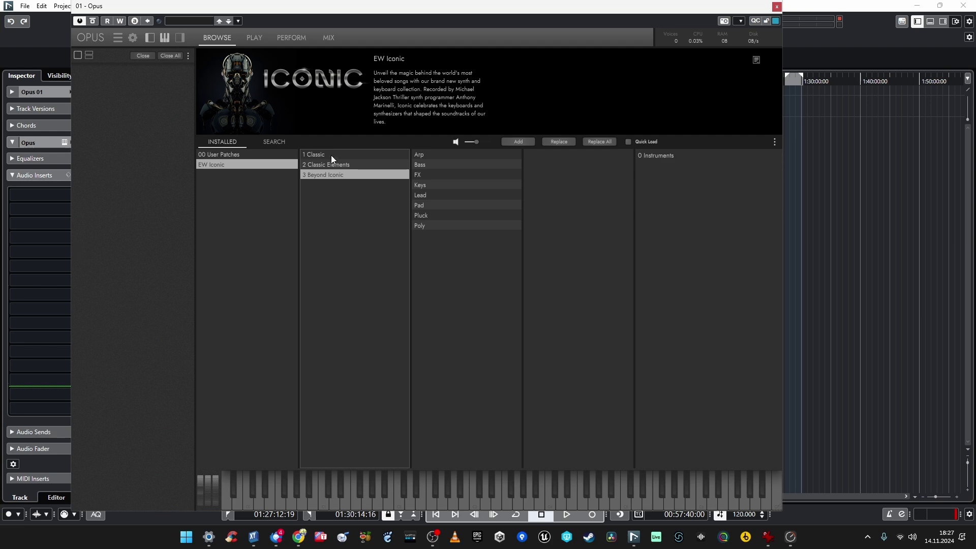
- Load the Bluish Monday Arp instrument from the Arp group of EW Iconic's Classic category
click(312, 156)
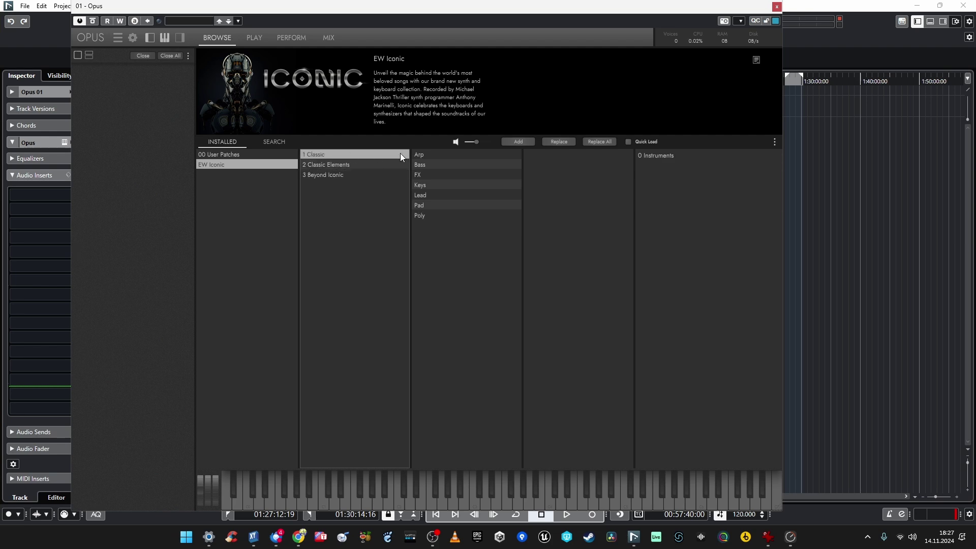
click(434, 154)
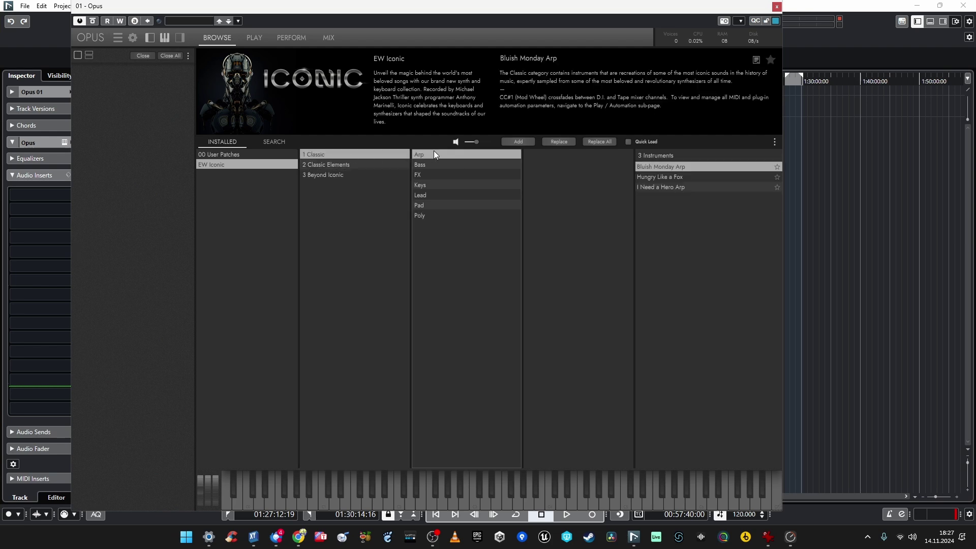
click(678, 177)
click(675, 167)
double_click(675, 168)
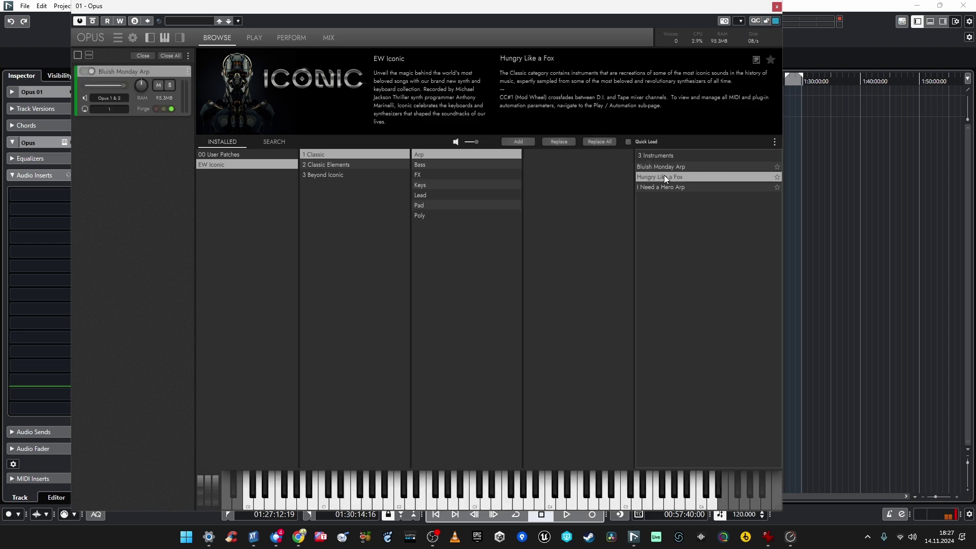
- Load the I Need a Hero Arp preset and move its Arp 1 layer below Arp 2 in the instrument rack
double_click(672, 187)
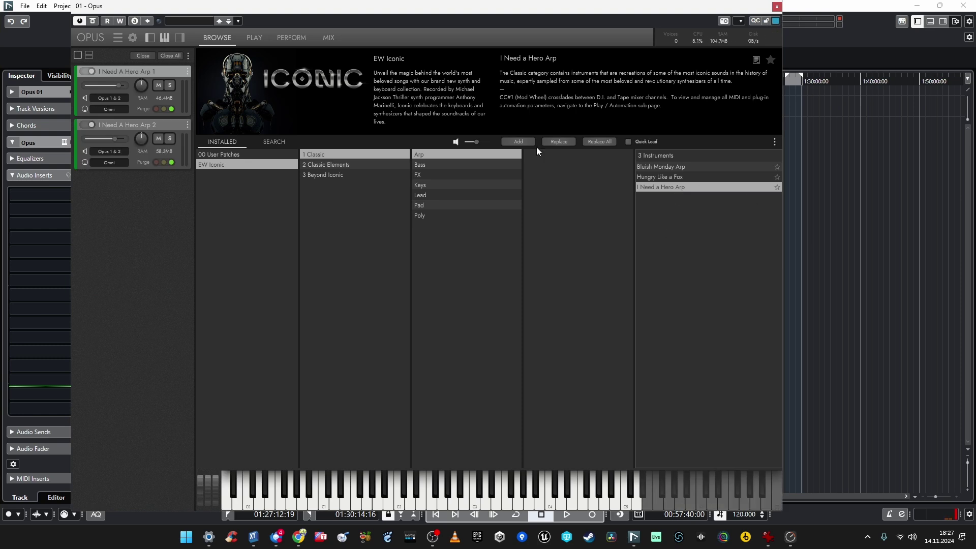
click(139, 125)
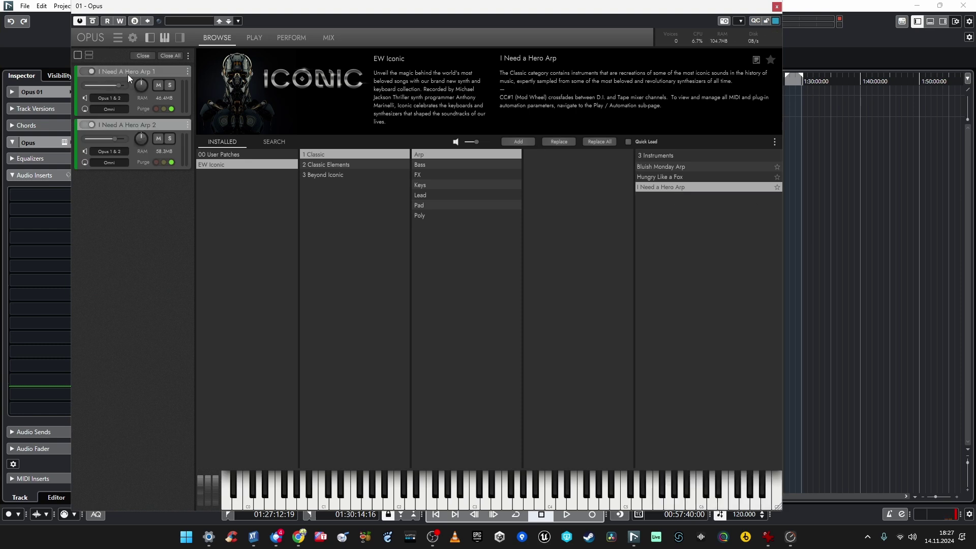
drag(127, 74, 137, 123)
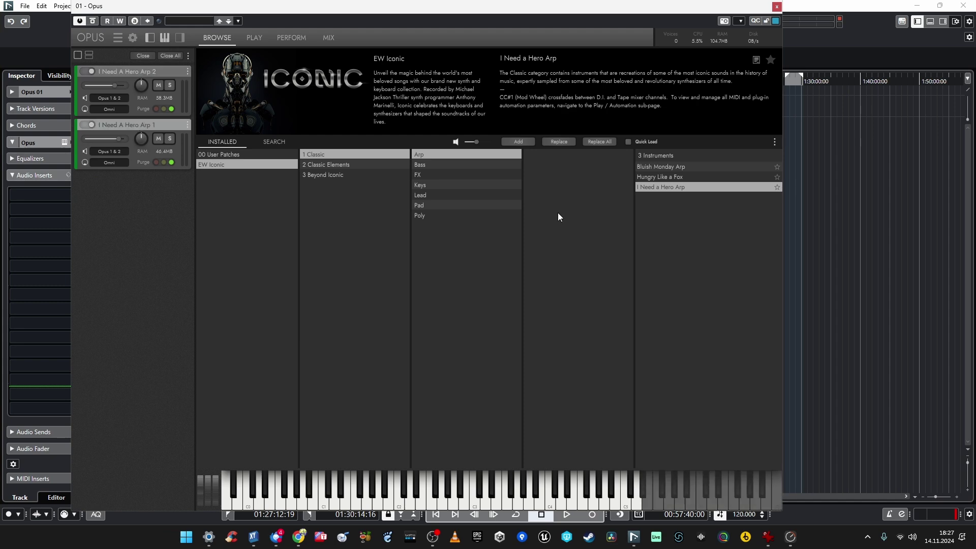
- View the descriptions of the Hungry Like a Fox and Bluish Monday Arp presets in the Classic Arp group
click(681, 178)
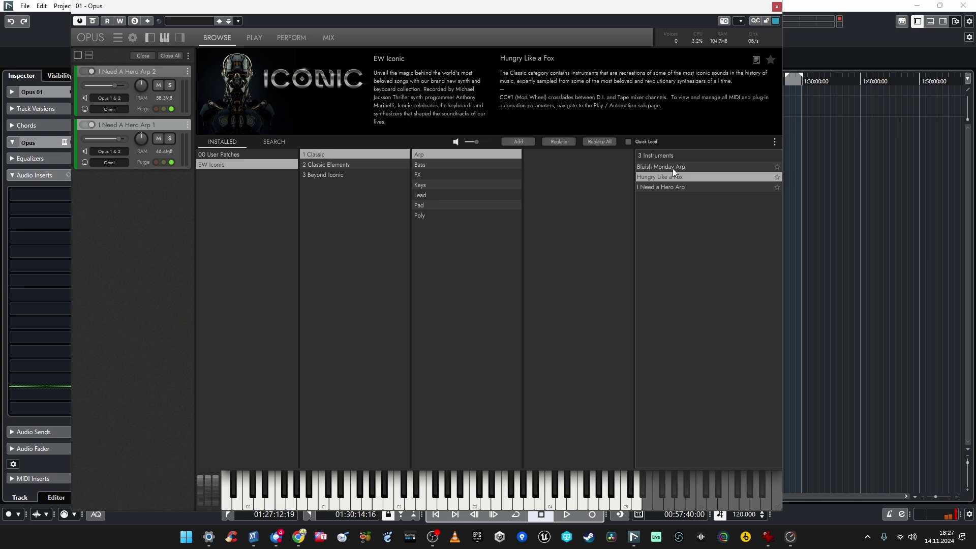
click(672, 168)
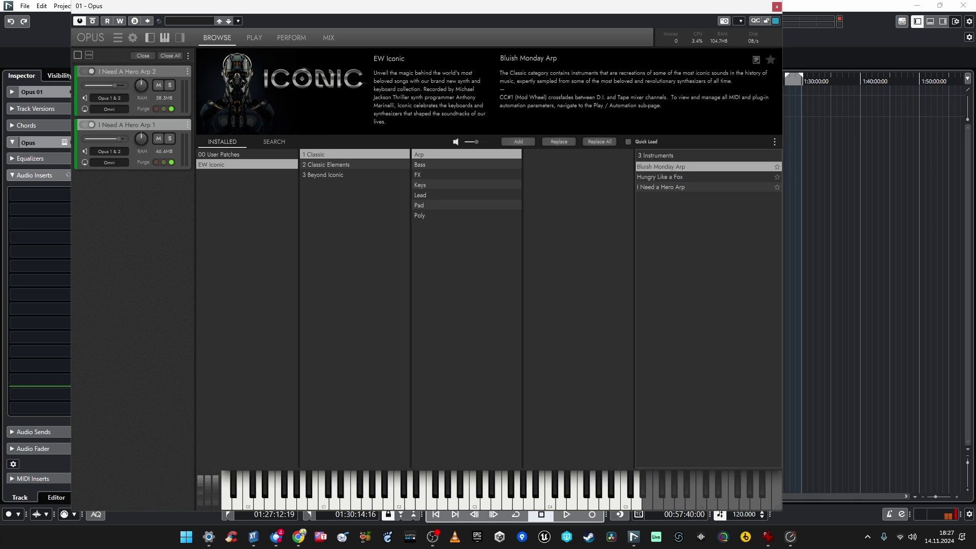
key(alt+Tab)
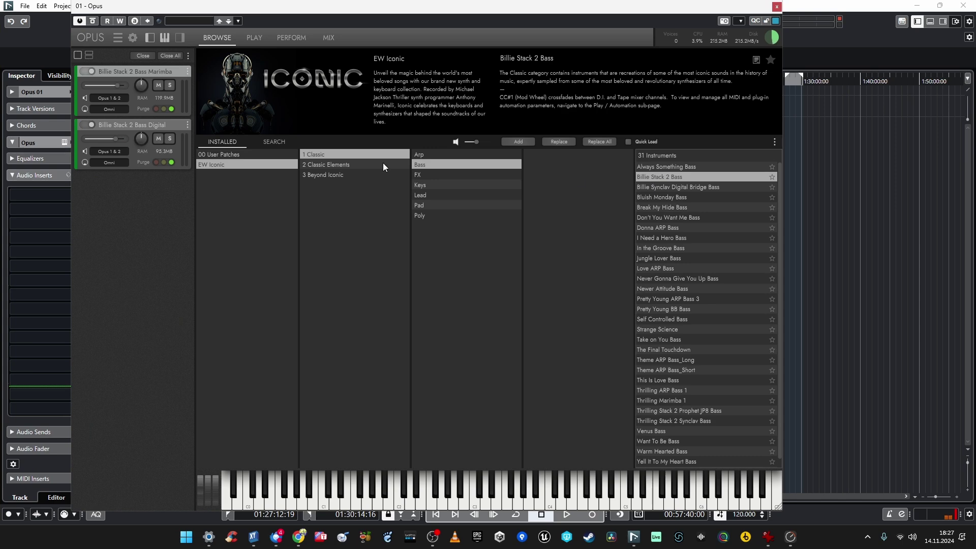
- Inspect the Digital and Marimba layers of Billie Stack 2 Bass in the instrument rack, ending with Marimba selected
click(147, 127)
click(106, 102)
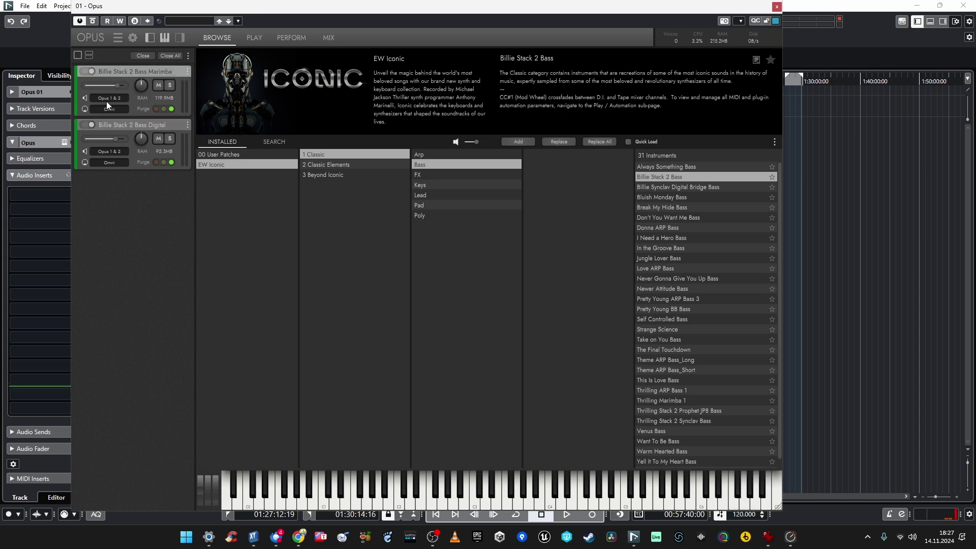
click(126, 120)
click(132, 72)
- Look through the Bass, FX, Keys, Leads and Pads preset lists in the Classic Elements category
click(326, 164)
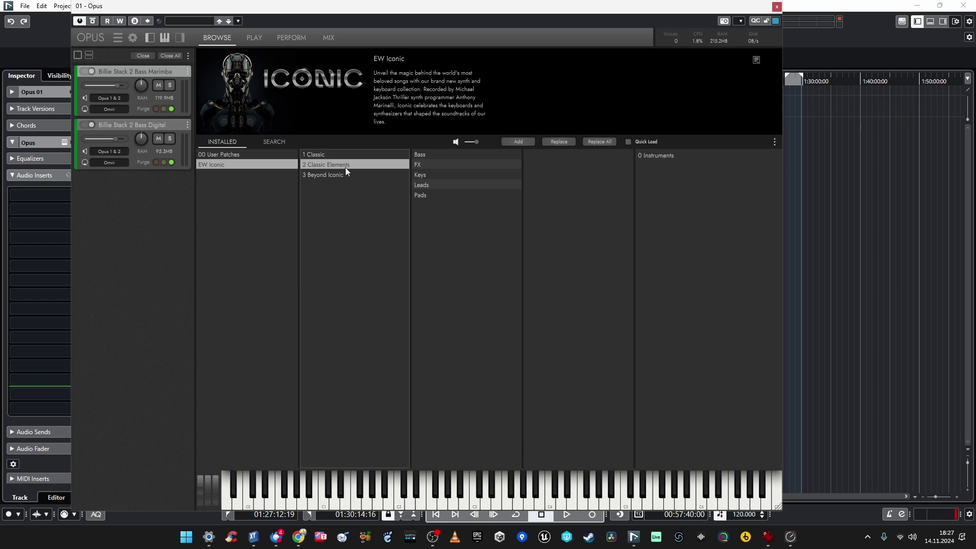
click(418, 154)
click(429, 163)
click(432, 175)
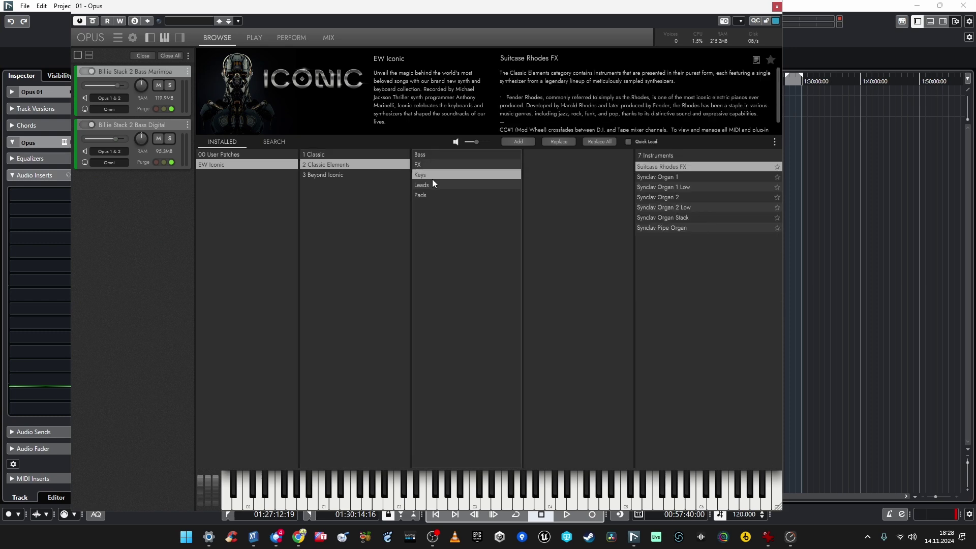
click(432, 185)
click(431, 196)
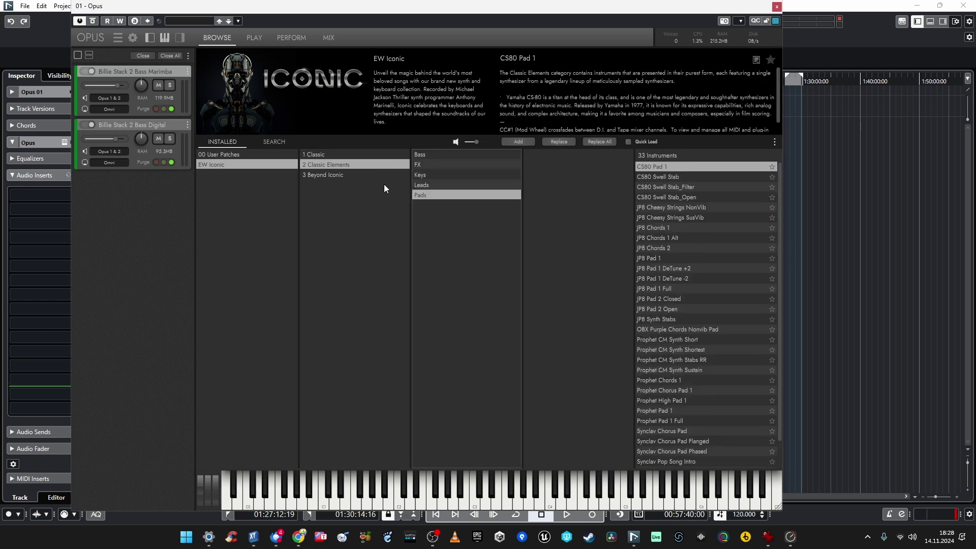
- Look through the Beyond Iconic preset lists group by group, from Bass down to Poly
click(324, 175)
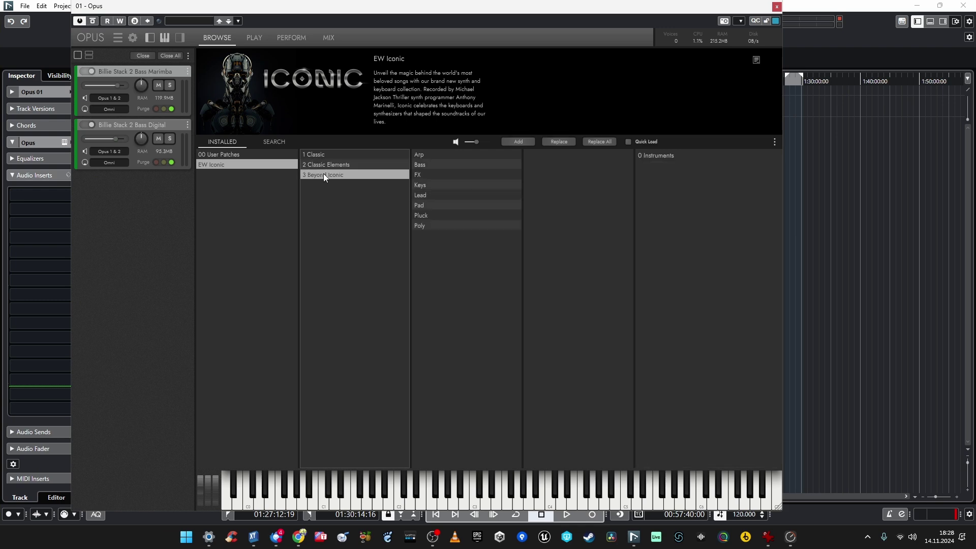
click(437, 163)
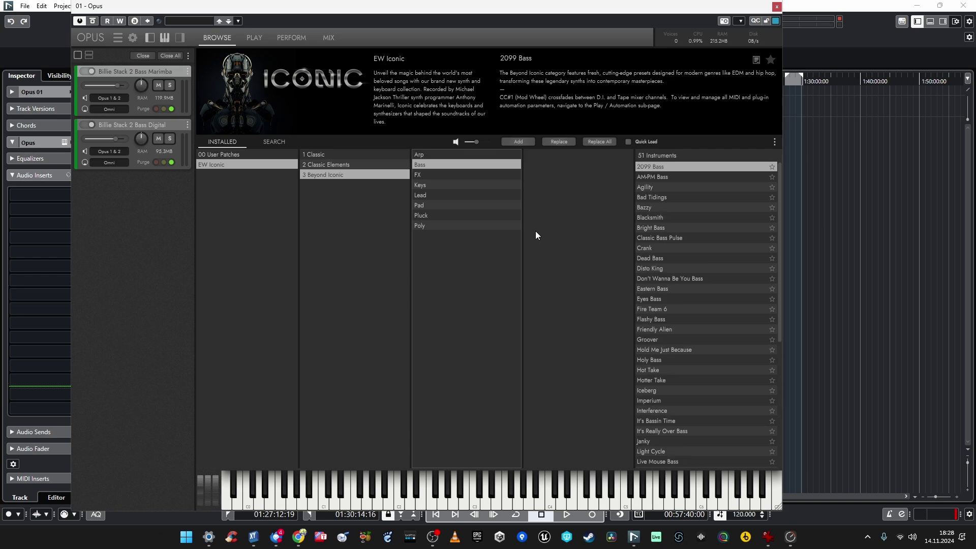
key(Down)
key(Down)
key(Down)
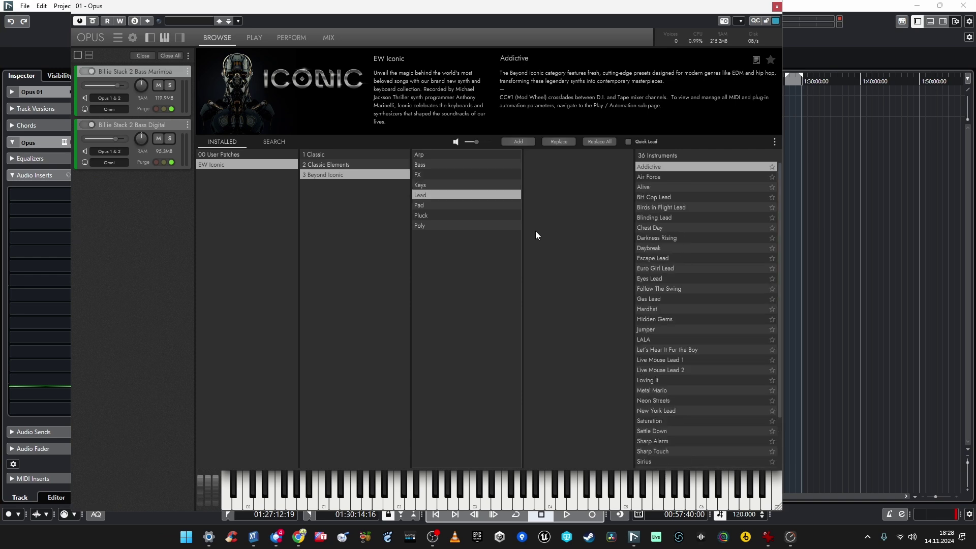
key(Down)
key(Down)
key(Down)
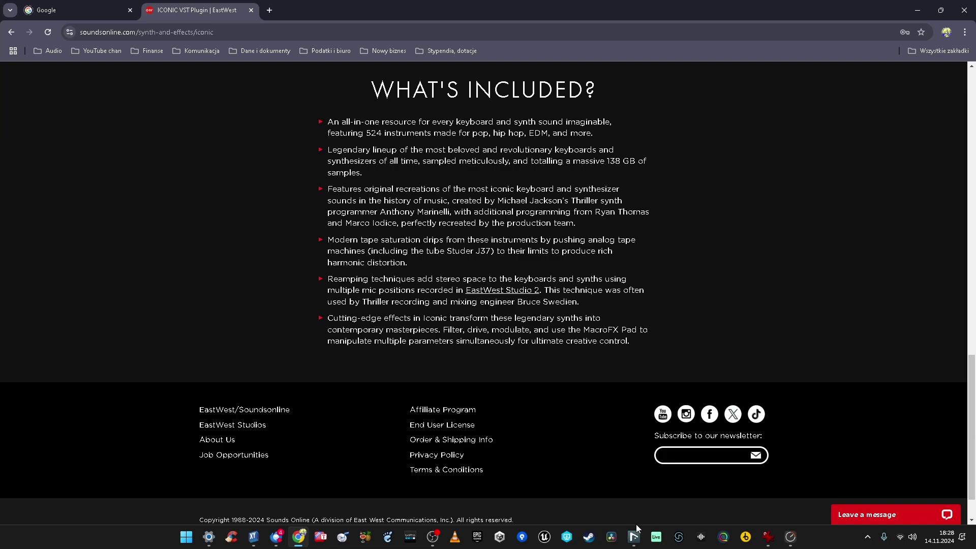
- Switch back to Nuendo's Opus window and step through the Beyond Iconic Keys presets from Bouncing Stones to Deep Interferences
mouse_move(634, 534)
click(569, 504)
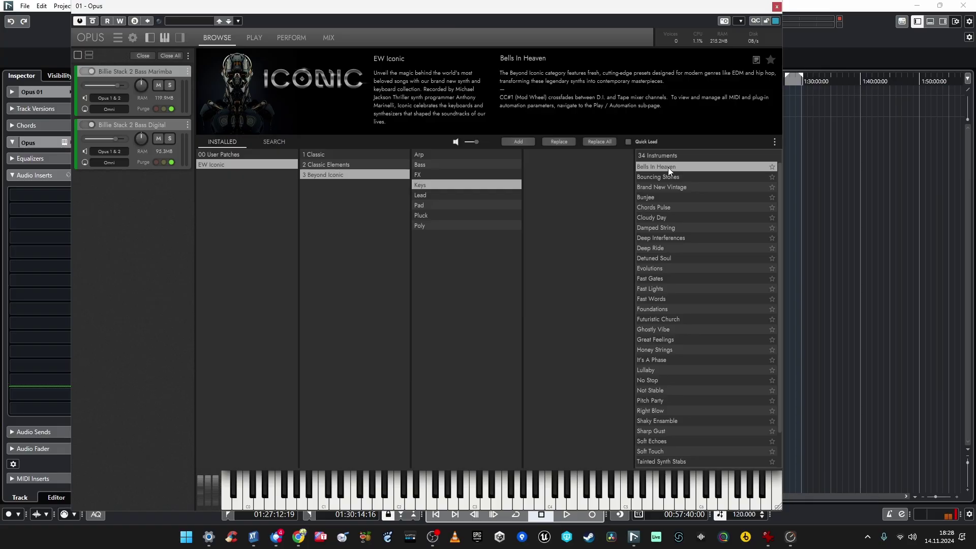
click(669, 177)
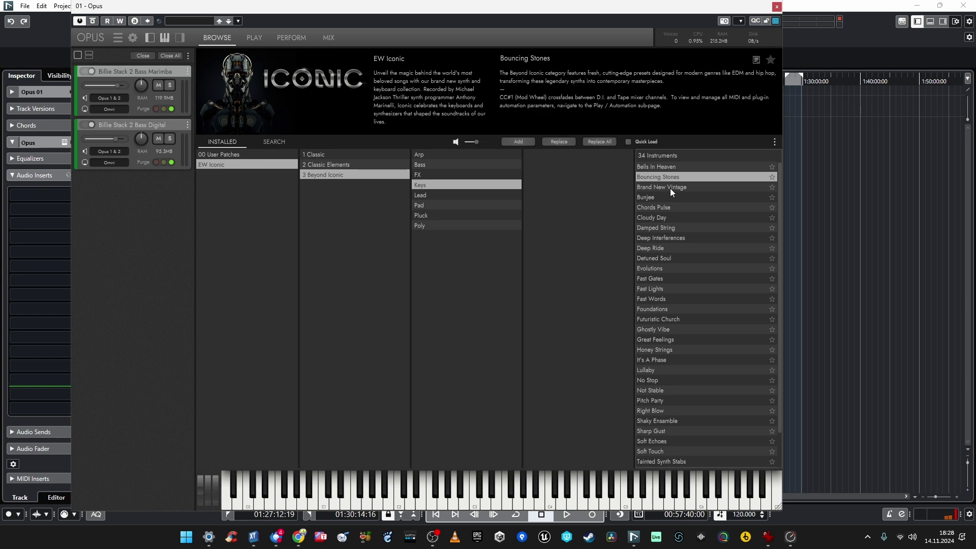
click(670, 188)
click(656, 196)
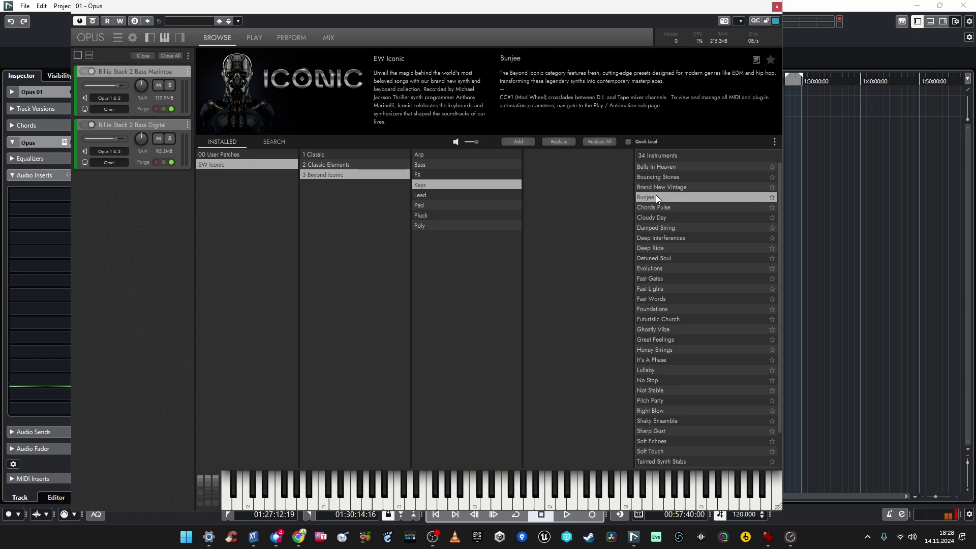
click(655, 208)
click(662, 219)
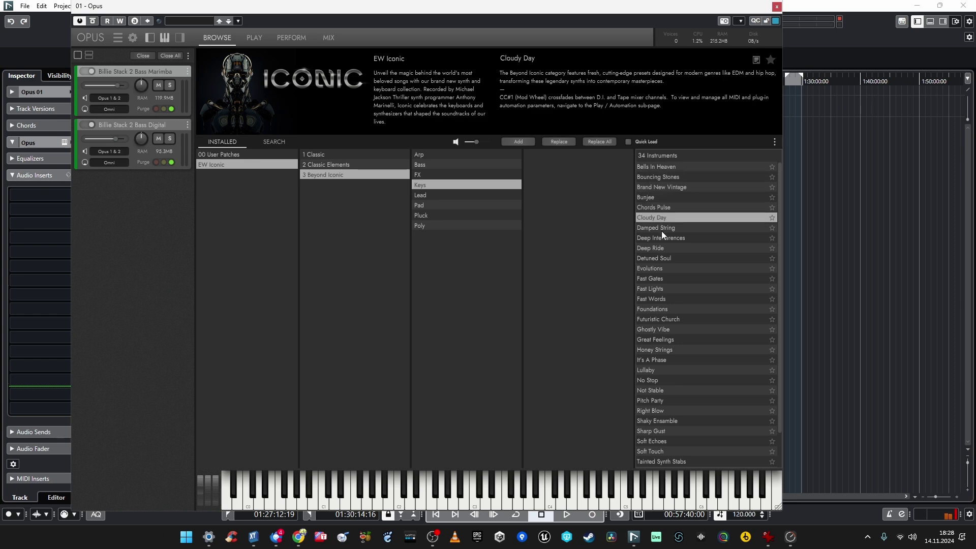
click(660, 228)
click(656, 237)
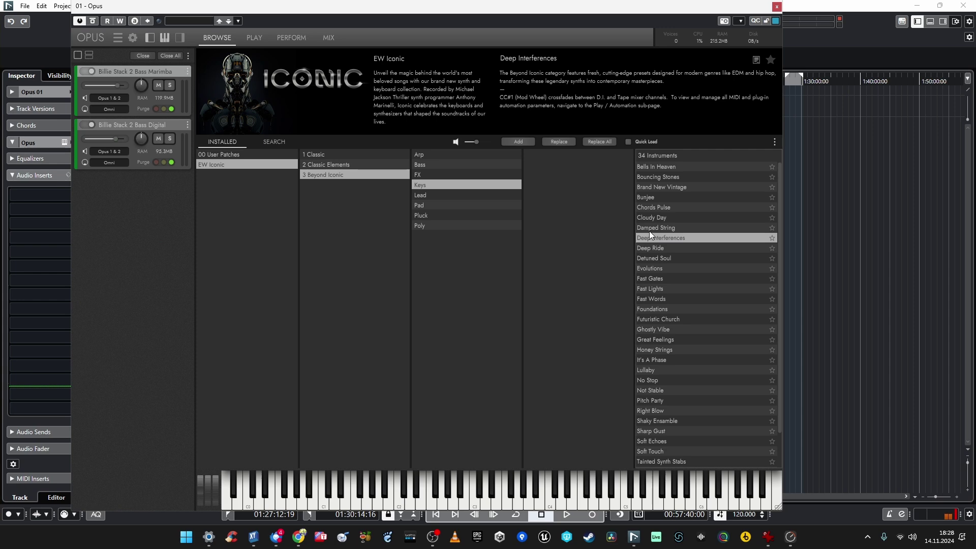
- Replace the Billie Stack 2 Bass Marimba instrument with the Deep Interferences preset and enlarge the plug-in window on its player page
click(649, 229)
click(651, 238)
click(654, 251)
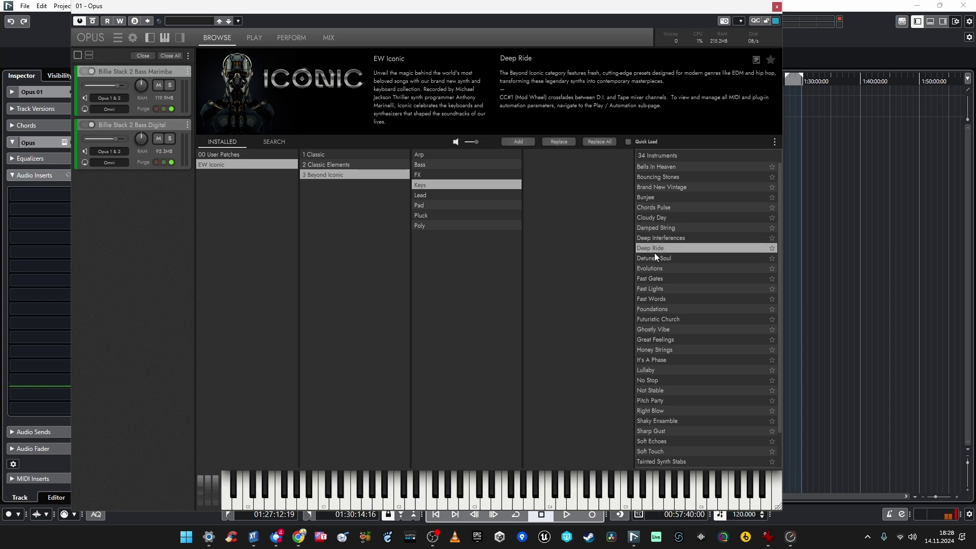
click(651, 242)
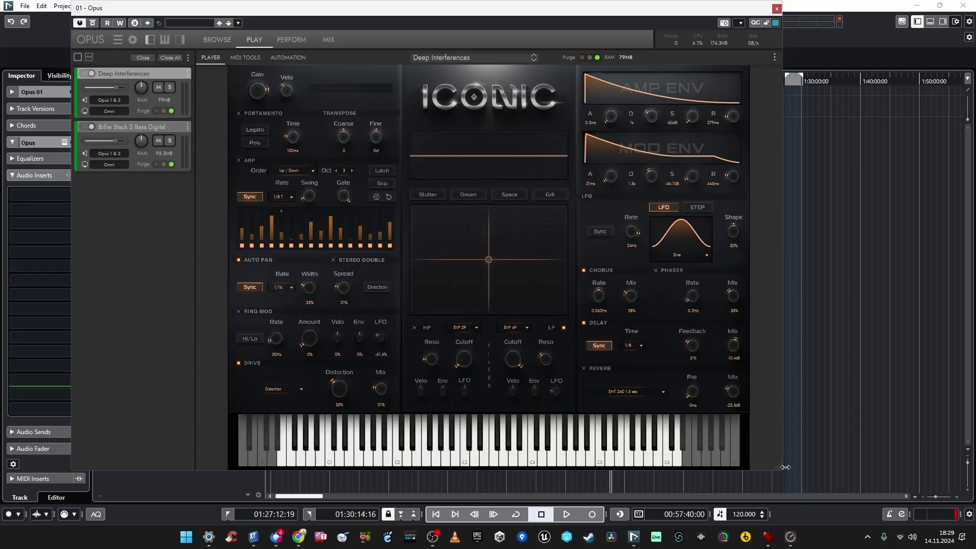
drag(781, 469, 867, 498)
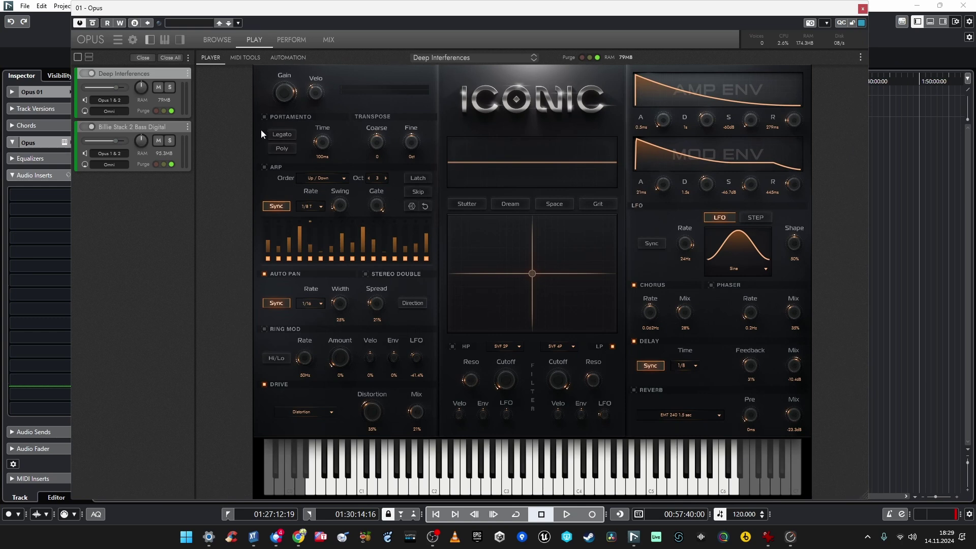
- Turn on the arpeggiator, randomize its settings and step pattern several times while auditioning, and switch it off again
click(276, 165)
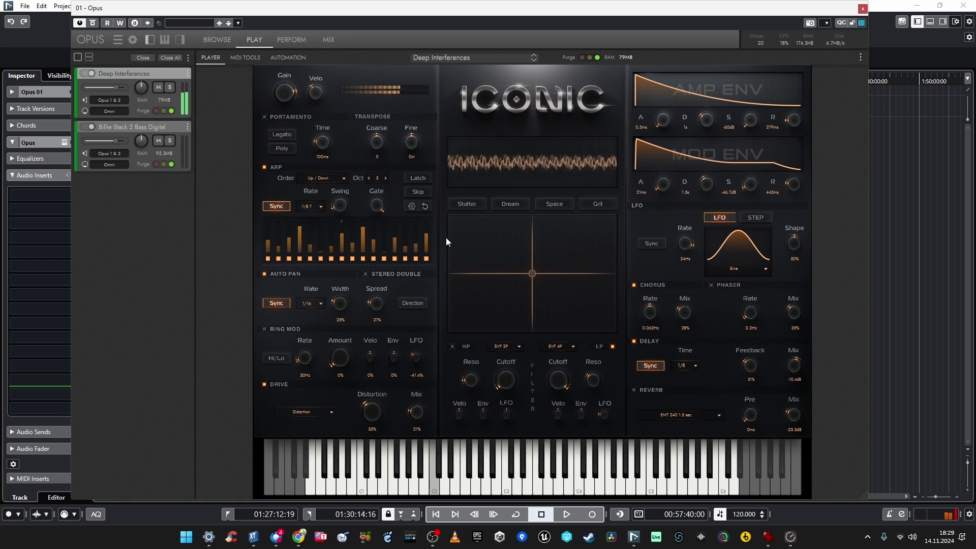
click(412, 209)
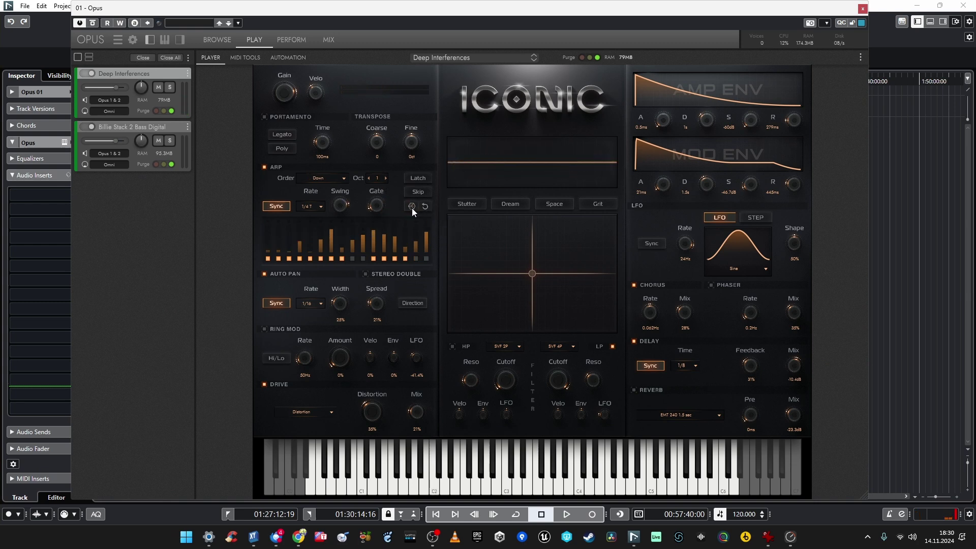
click(412, 209)
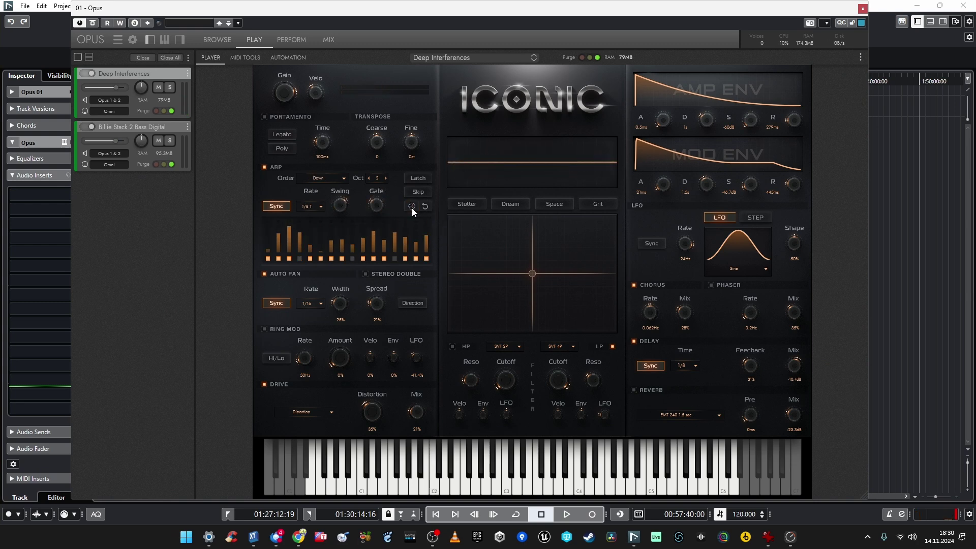
click(412, 209)
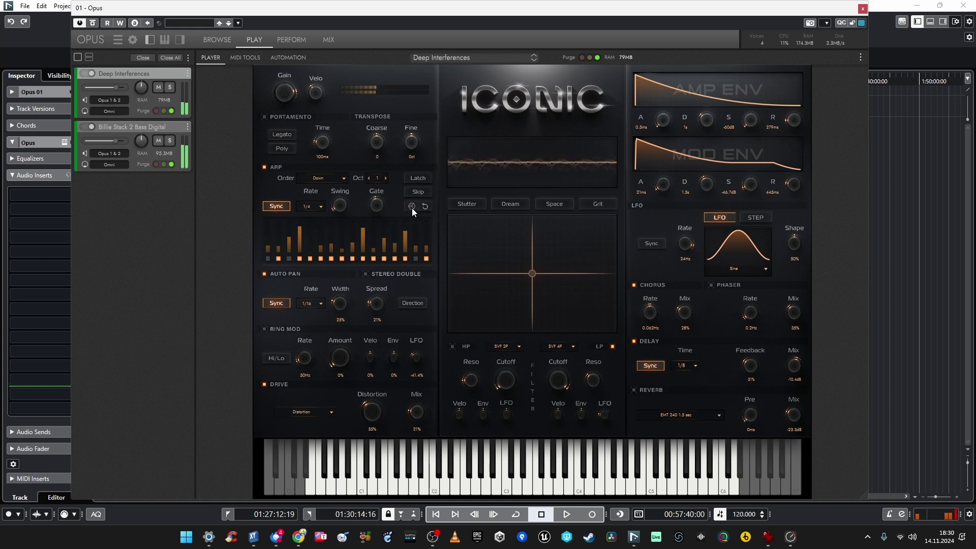
click(412, 206)
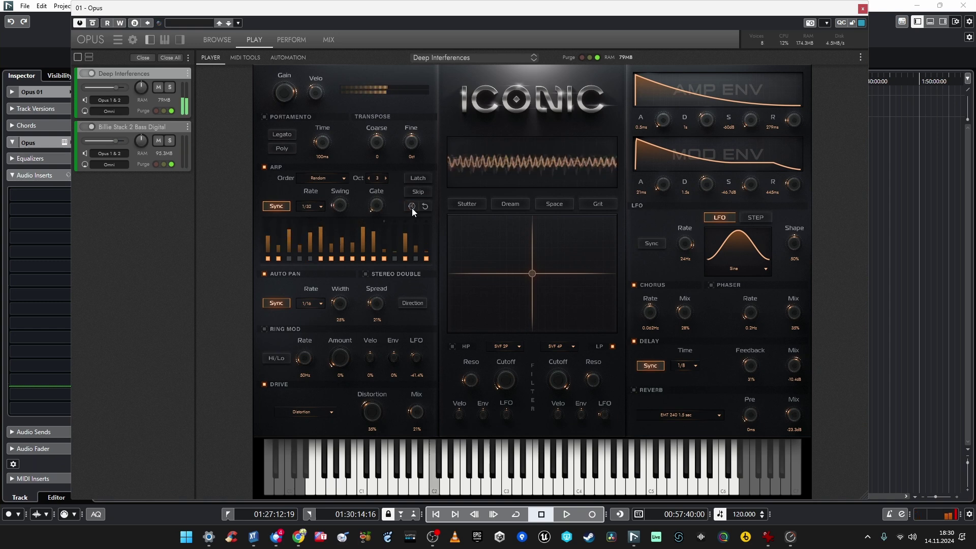
click(411, 206)
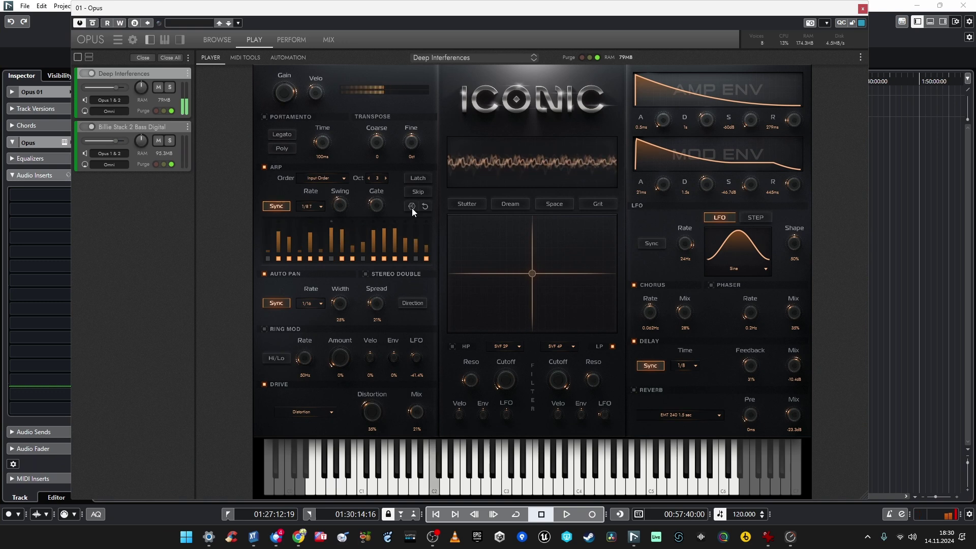
click(412, 206)
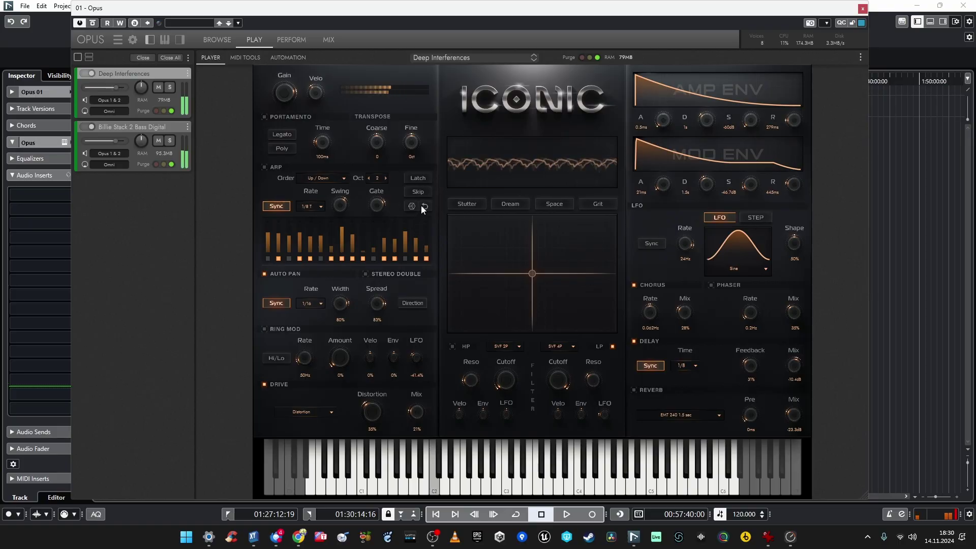
- Try the stereo double effect and set the auto pan width and the stereo double spread to 100%
drag(341, 304, 340, 328)
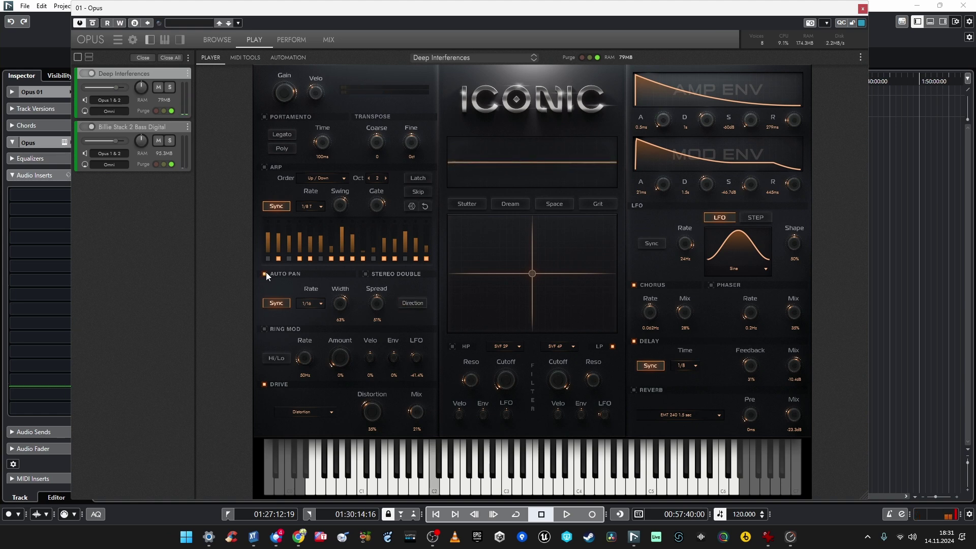
click(368, 275)
drag(345, 303, 434, 201)
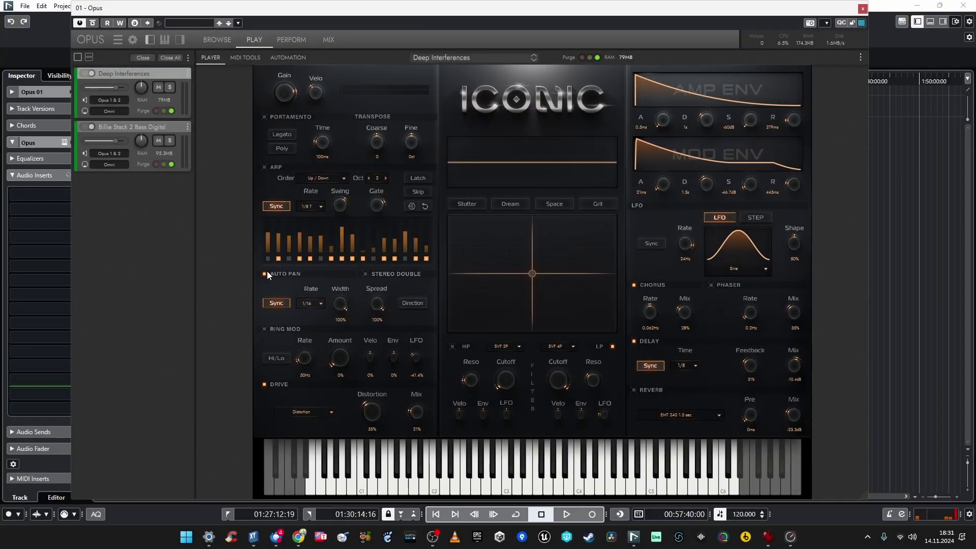
- Turn off the auto pan and try the ring modulator at a 500 Hz rate and 100% amount before switching it off
click(264, 328)
drag(317, 352, 339, 348)
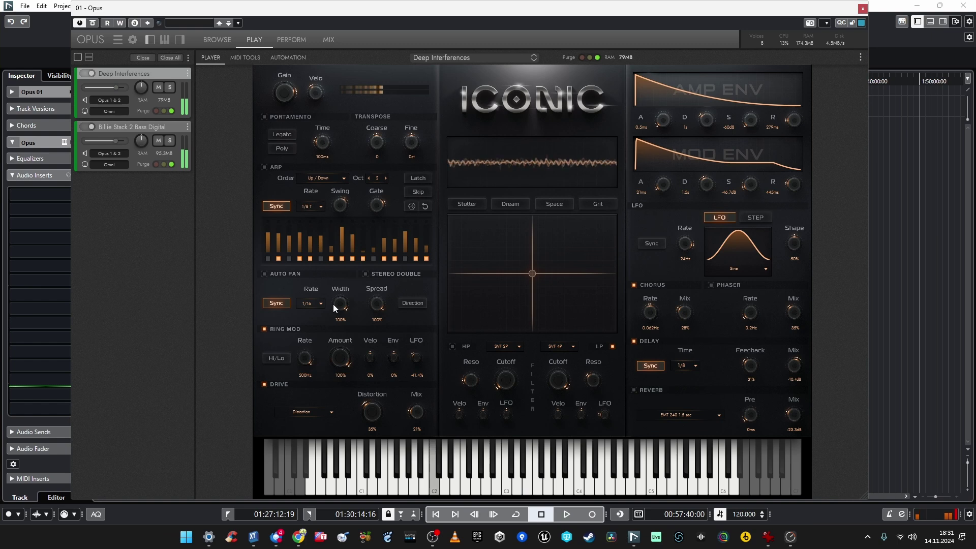
click(276, 358)
drag(307, 358, 361, 245)
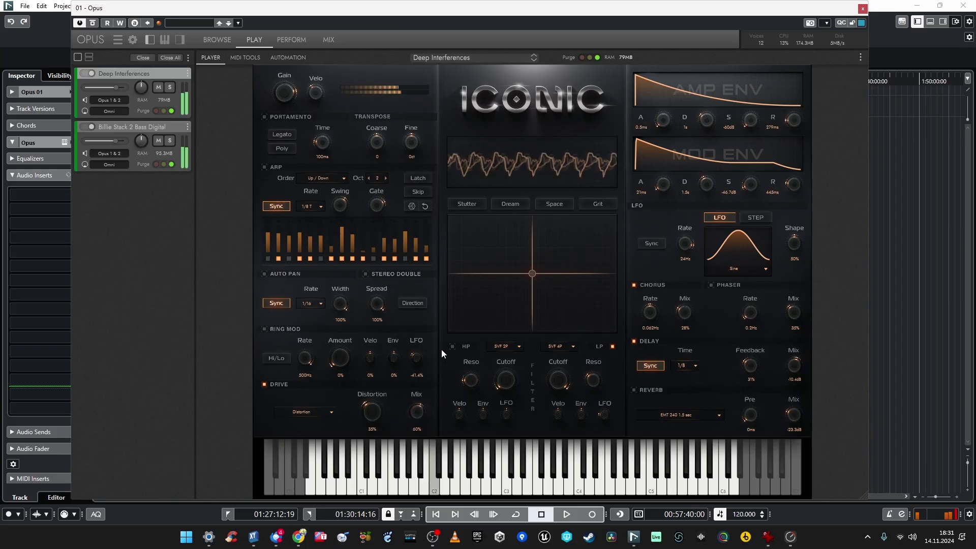
- Raise the drive's distortion and mix to 100% and try the Bitcrusher and Fuzz types
drag(371, 411, 415, 297)
click(322, 410)
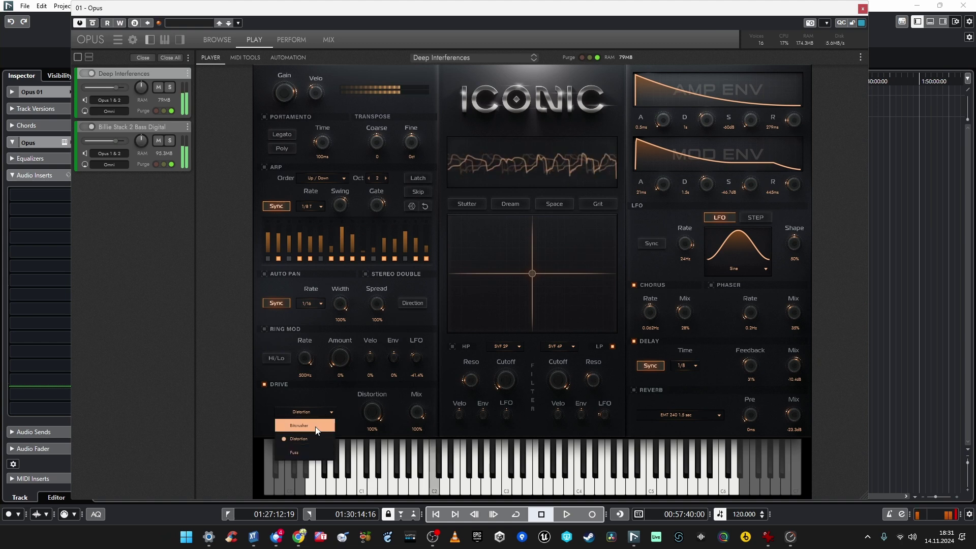
click(315, 425)
click(310, 412)
click(307, 451)
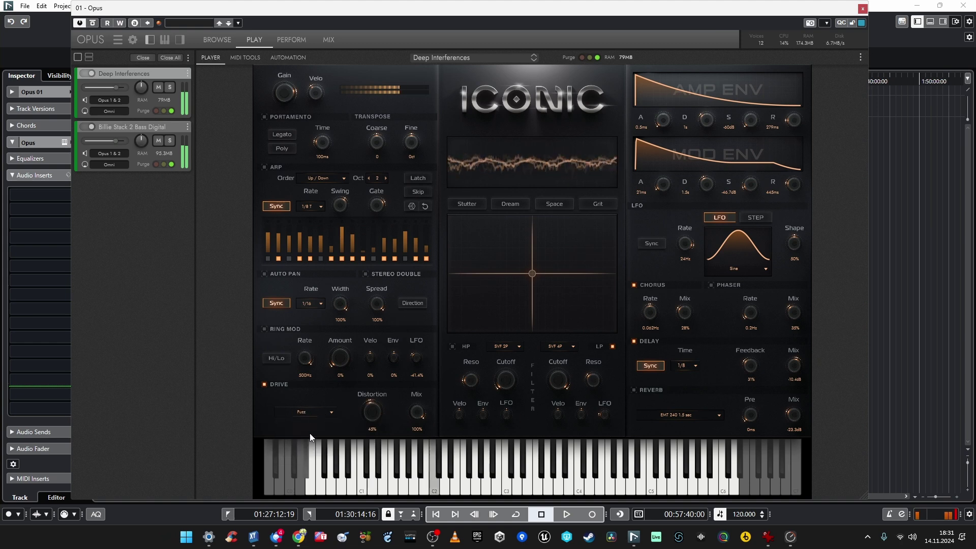
- Try the drive's Bitcrusher type at 44% distortion, and switch the type back to Distortion at 100%
click(309, 413)
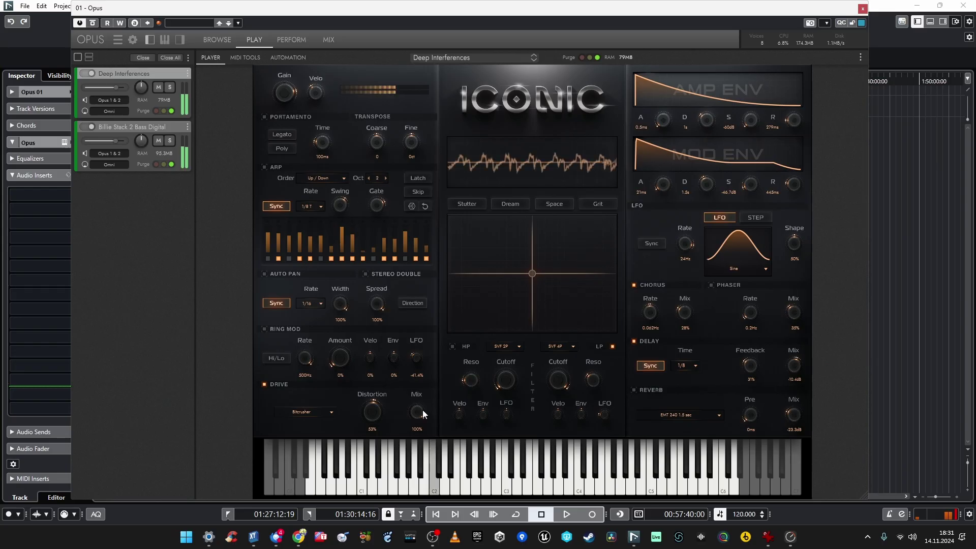
drag(395, 405, 395, 428)
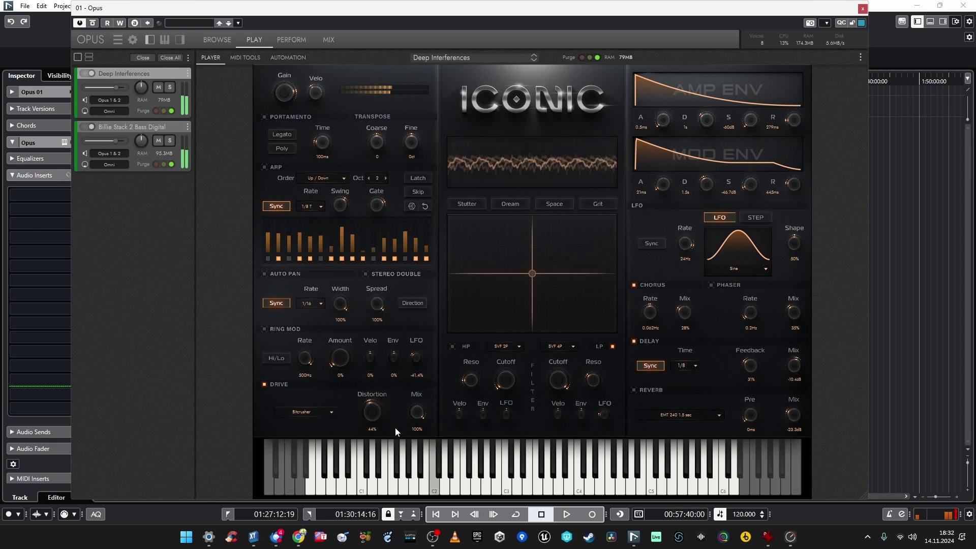
click(319, 413)
click(297, 438)
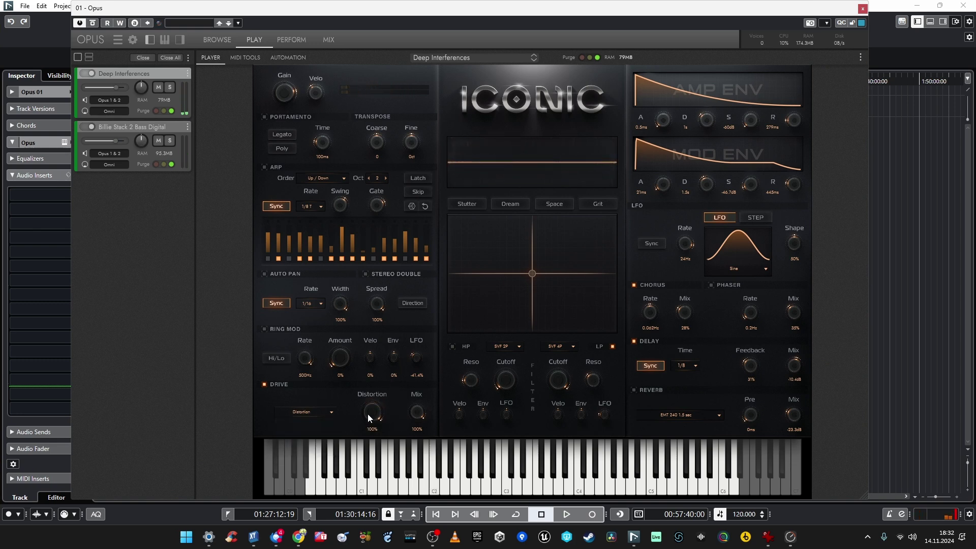
scroll(376, 414, up, 5)
scroll(375, 435, up, 1)
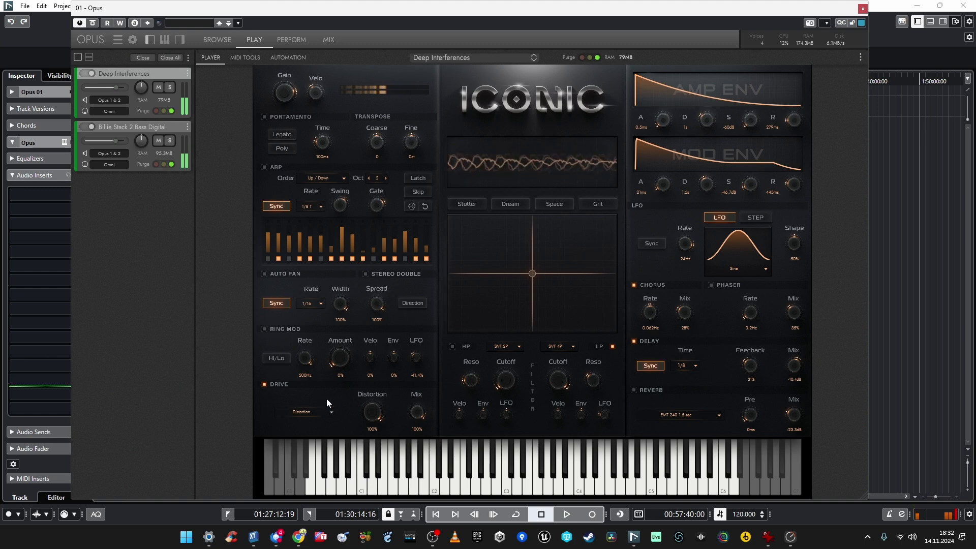
- Try the drive's Fuzz type at 60%, and return it to Distortion with the amount at 43%
click(324, 412)
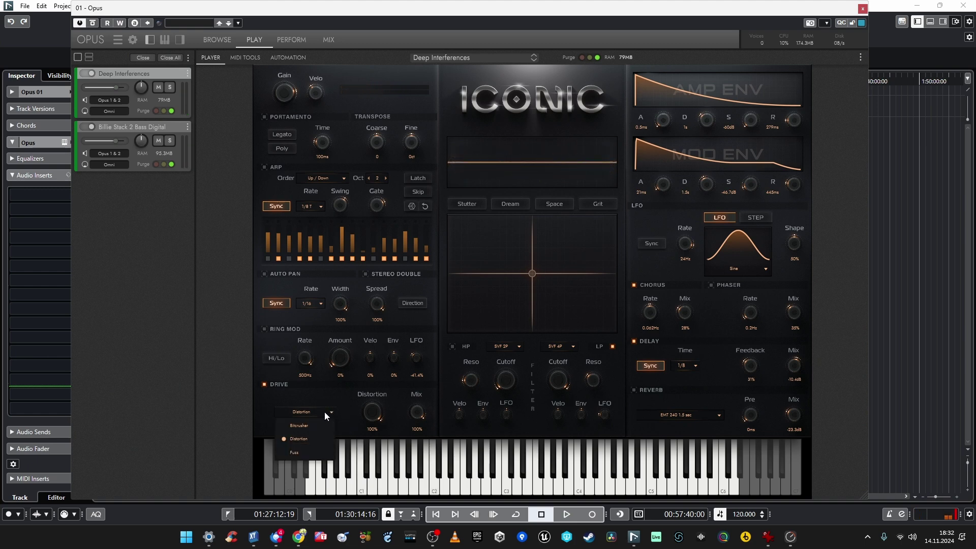
click(318, 448)
scroll(377, 417, up, 2)
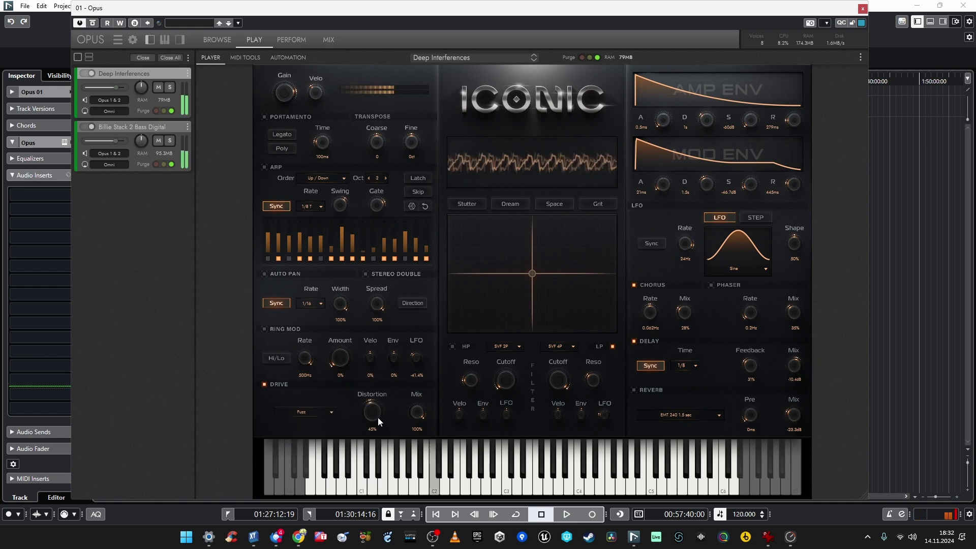
scroll(391, 394, down, 1)
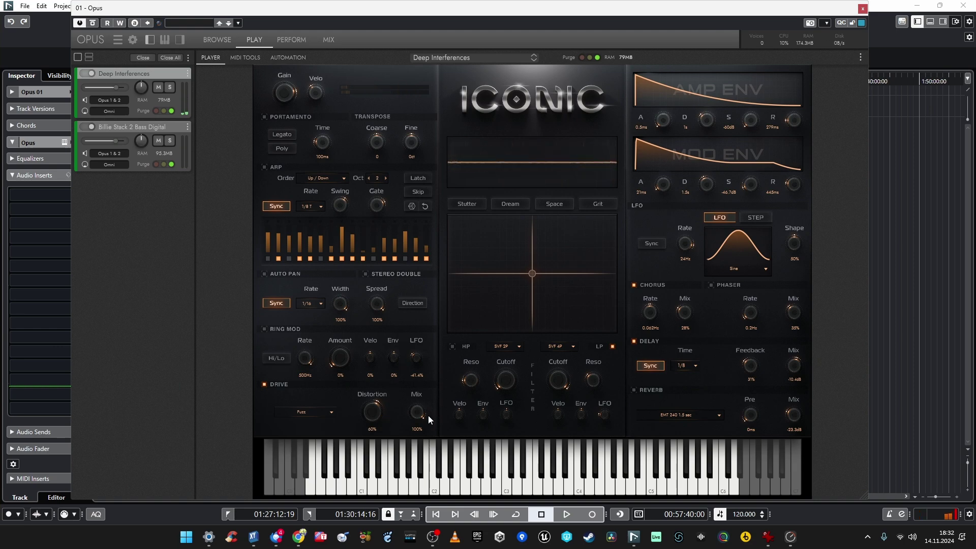
click(318, 413)
- Set the release of both the amp and mod envelopes to 1.4 s, and check the step mode before returning to LFO mode
drag(787, 121, 790, 148)
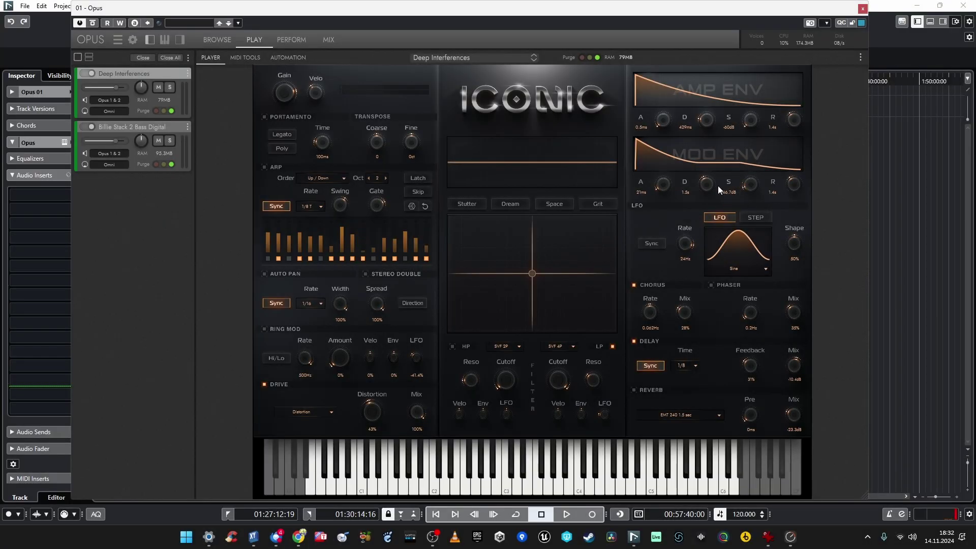
click(749, 219)
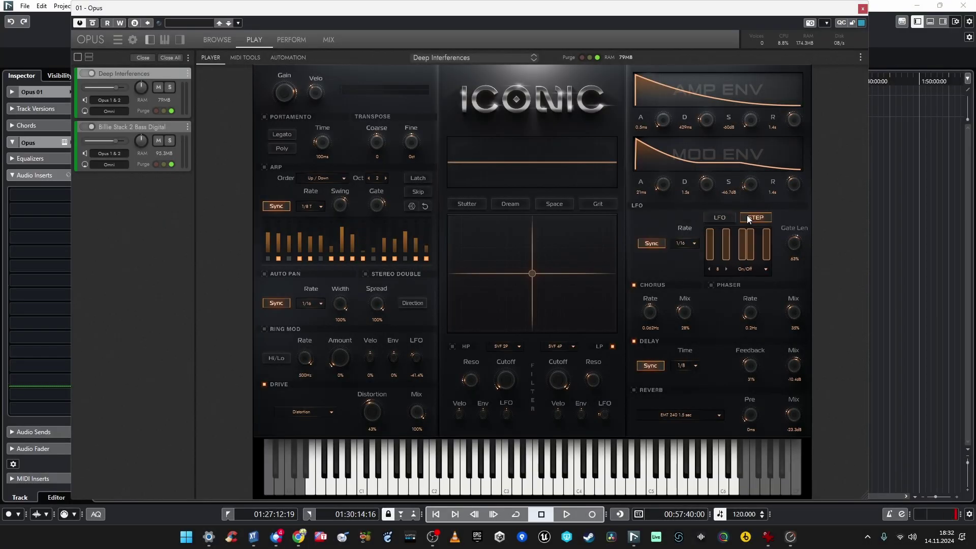
click(721, 219)
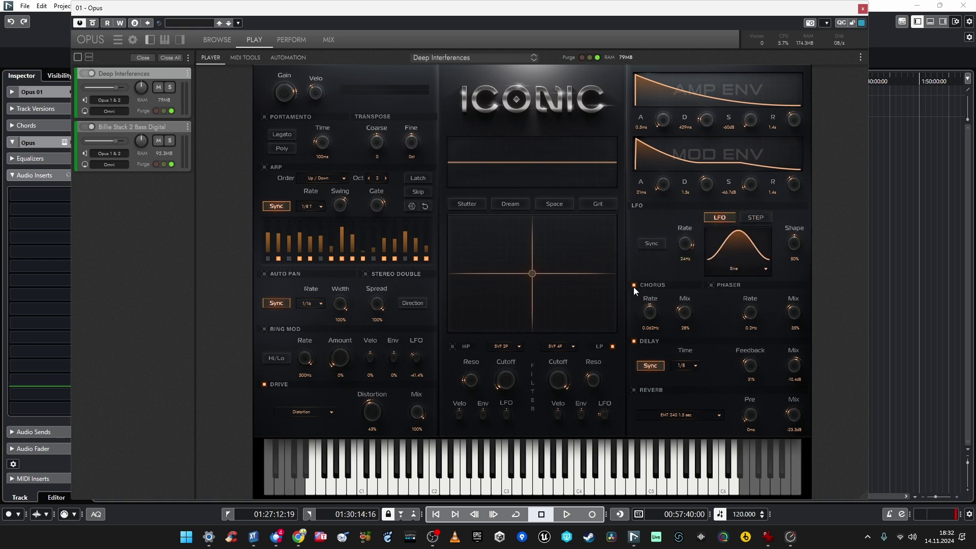
- Set the chorus to 100% mix and 5 Hz rate, and try the phaser at 66% mix and 4.3 Hz before turning it off
drag(678, 314, 708, 249)
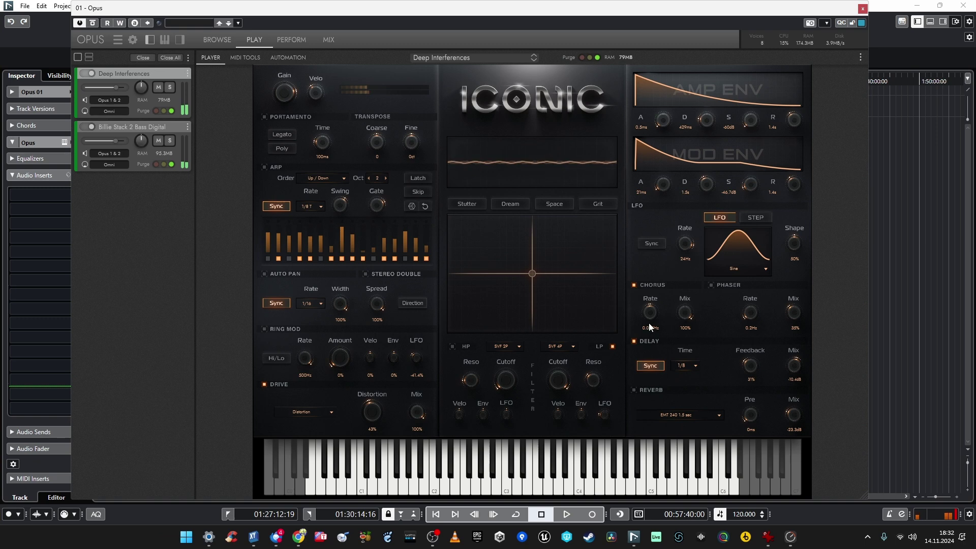
drag(650, 316, 720, 207)
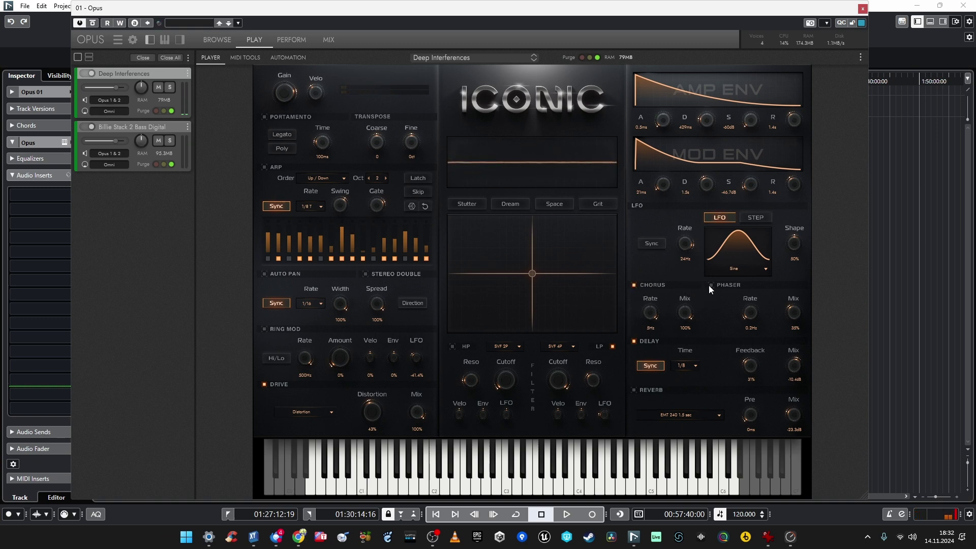
drag(800, 306, 818, 263)
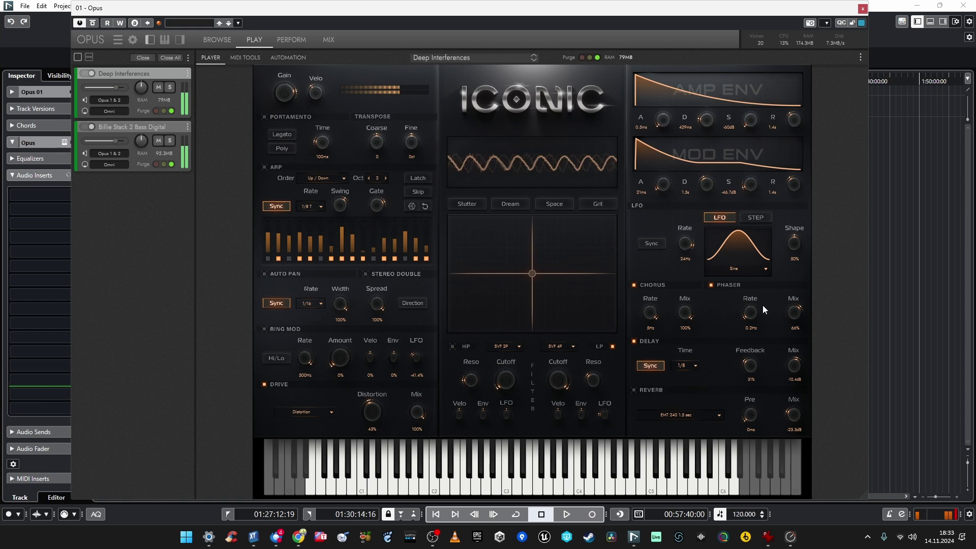
drag(762, 305, 791, 244)
click(712, 283)
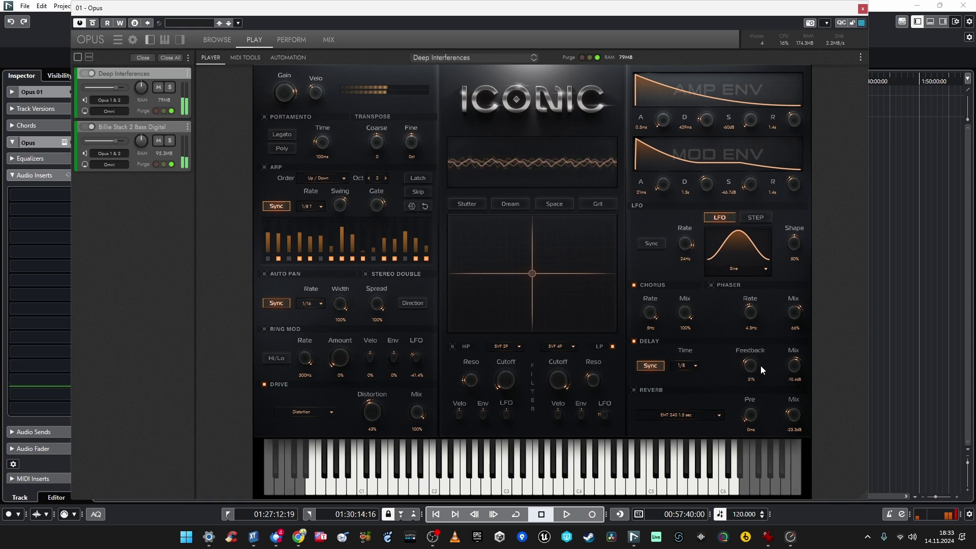
- Set the delay to 41% feedback with a -4.5 dB mix, and the reverb to Dark Abbey with a -8.5 dB mix
drag(760, 365, 789, 387)
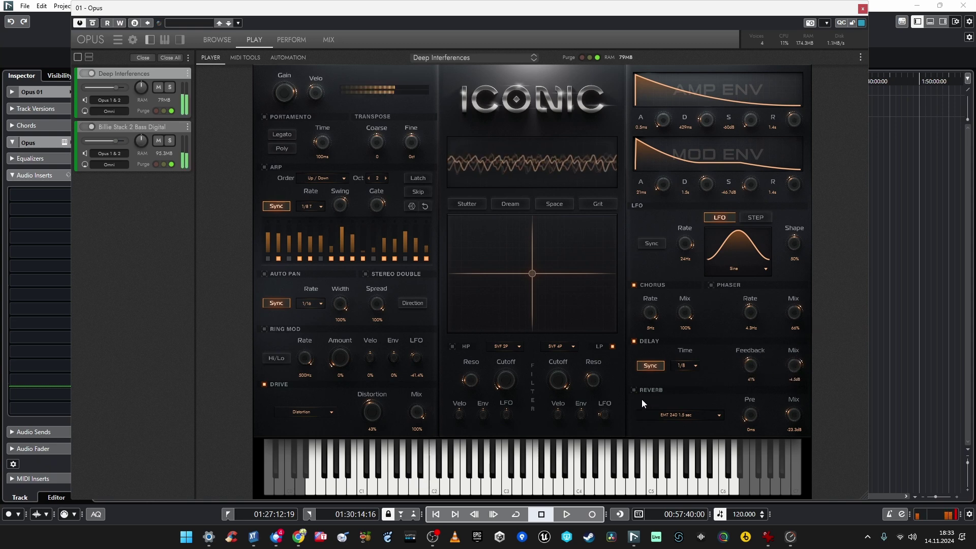
click(678, 411)
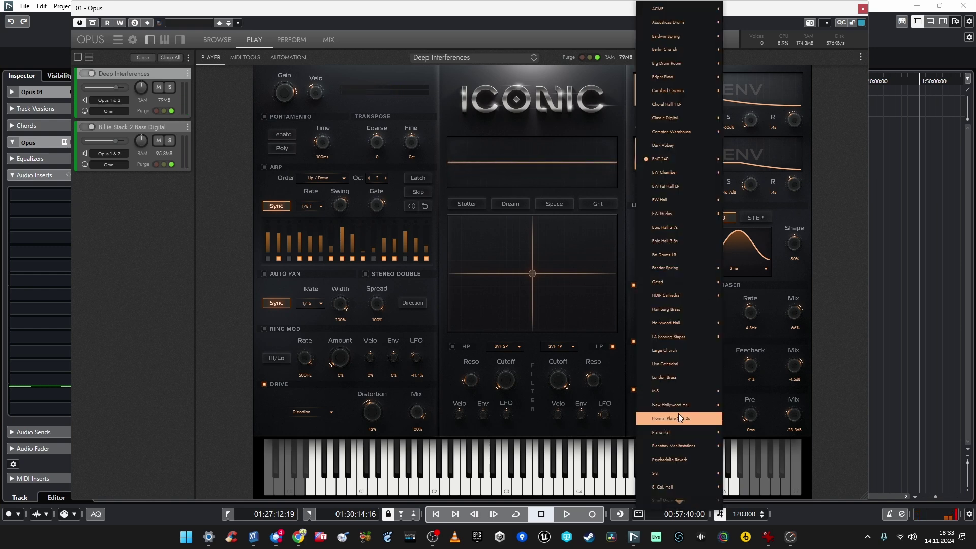
mouse_move(673, 409)
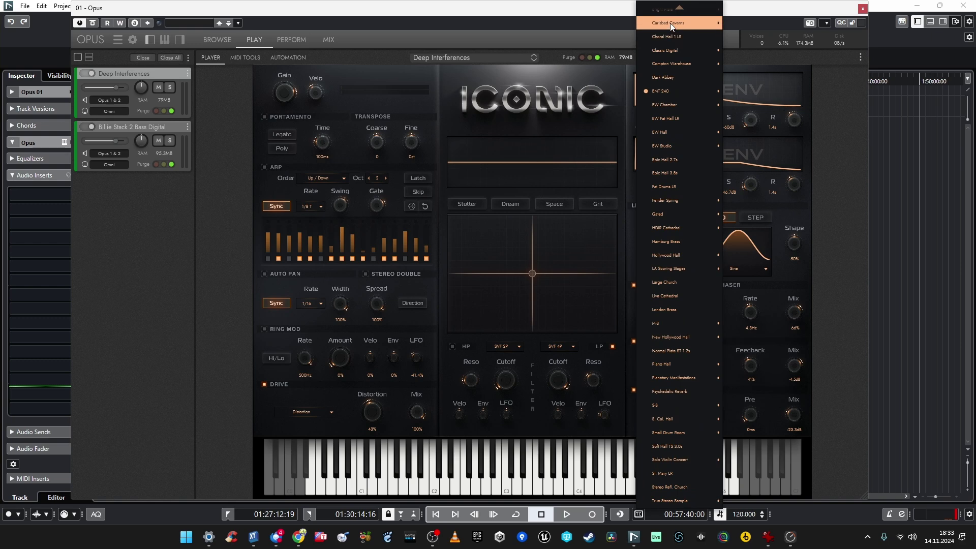
scroll(660, 77, down, 3)
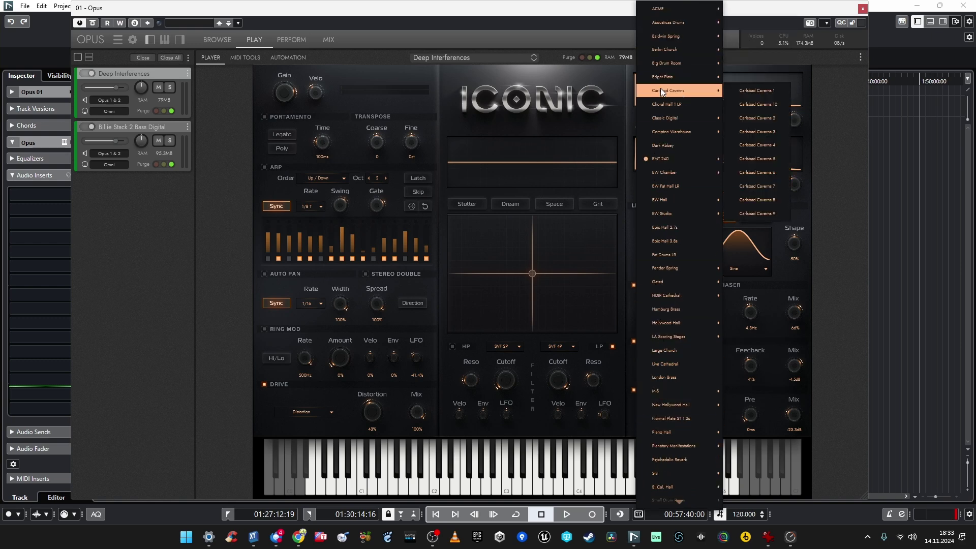
scroll(661, 61, up, 3)
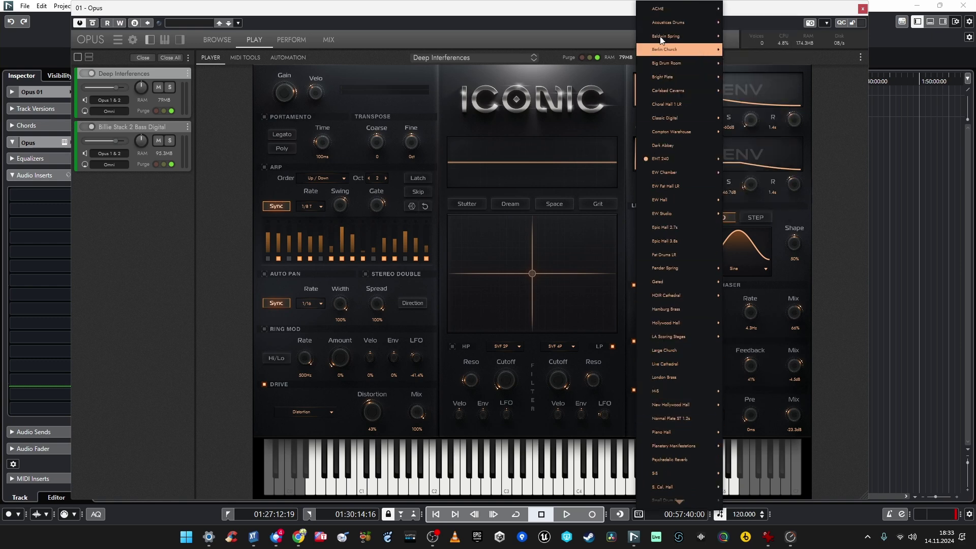
click(681, 146)
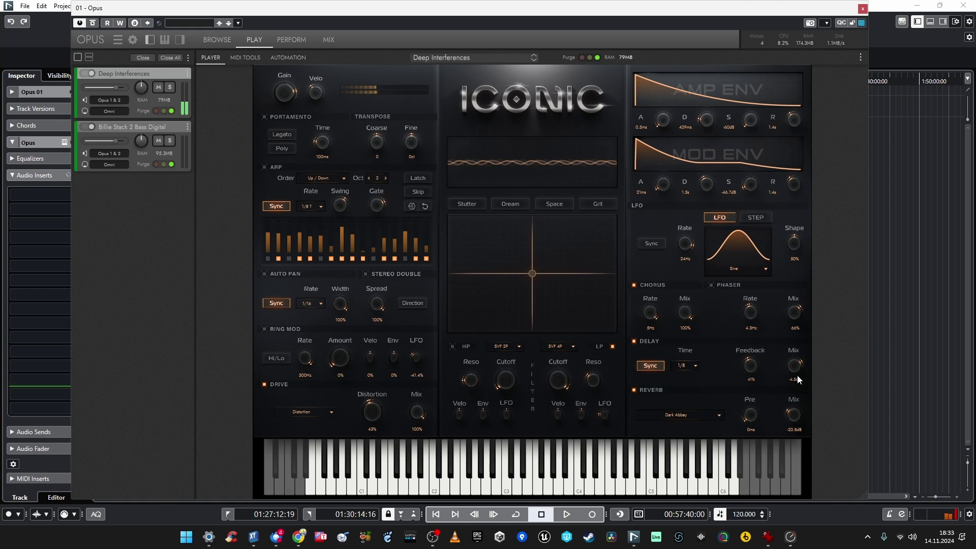
drag(794, 414, 794, 423)
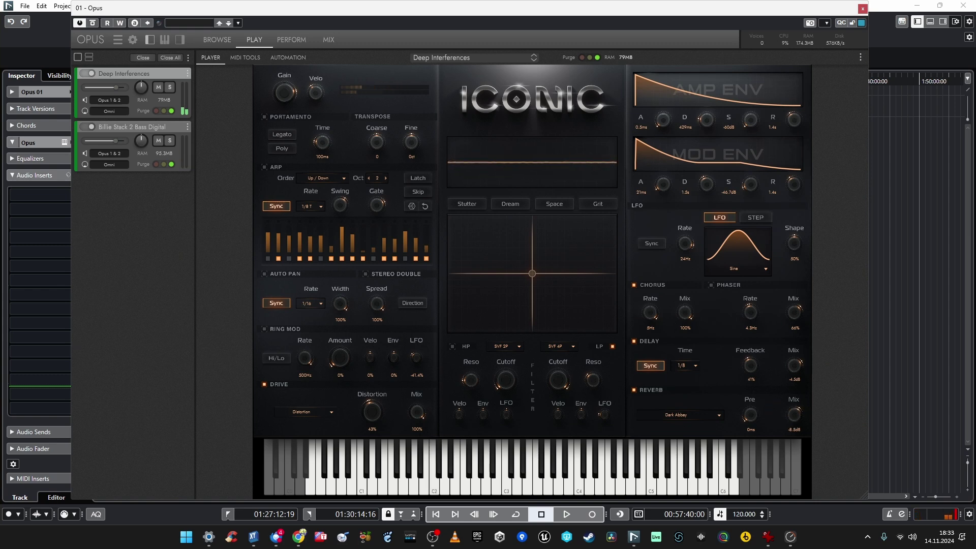
- Change the reverb to S. Cal. Hall All Brass and raise its mix to 2.6 dB
click(681, 411)
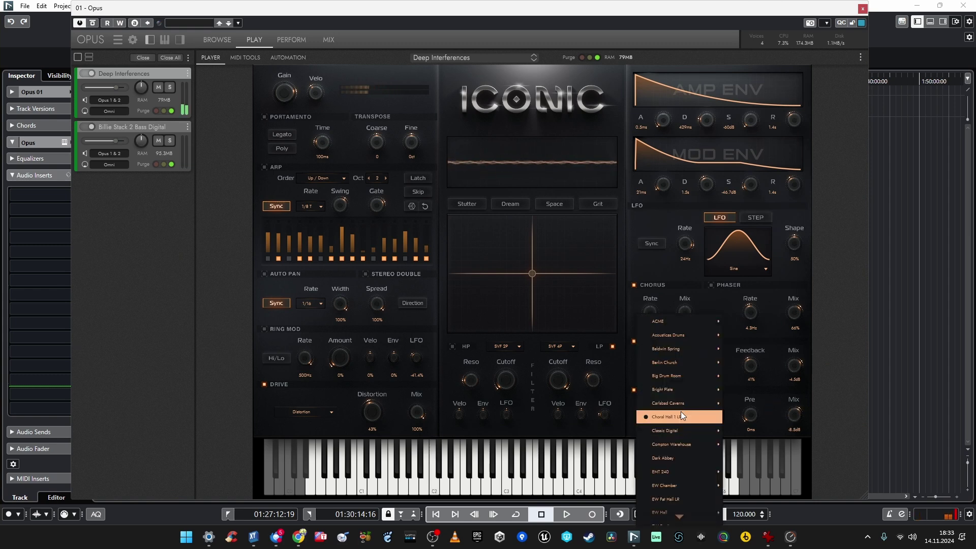
scroll(677, 447, down, 1)
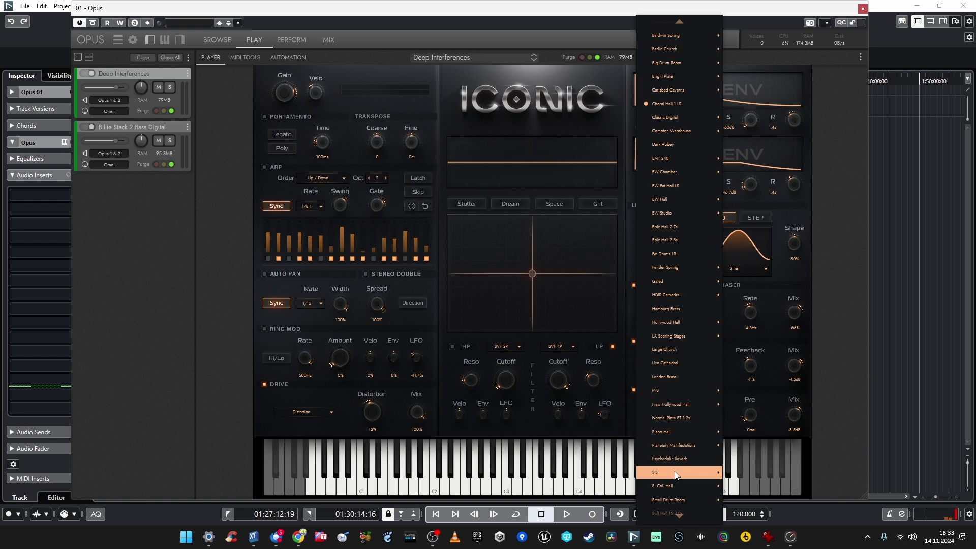
mouse_move(682, 490)
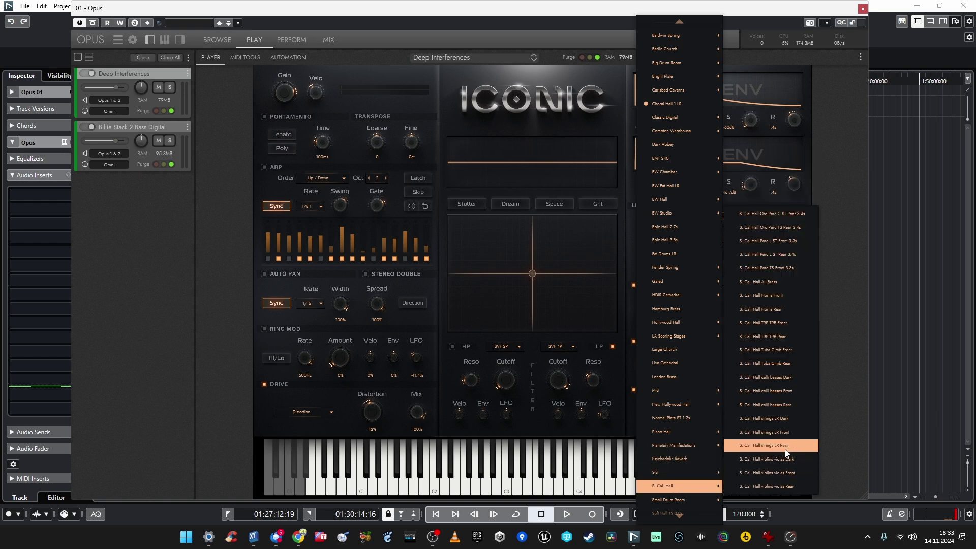
click(765, 283)
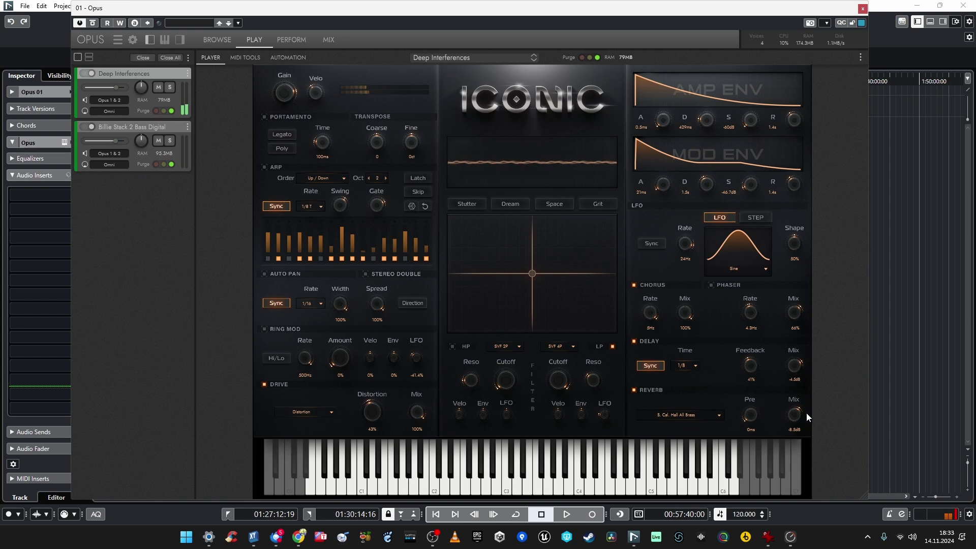
drag(808, 417, 845, 283)
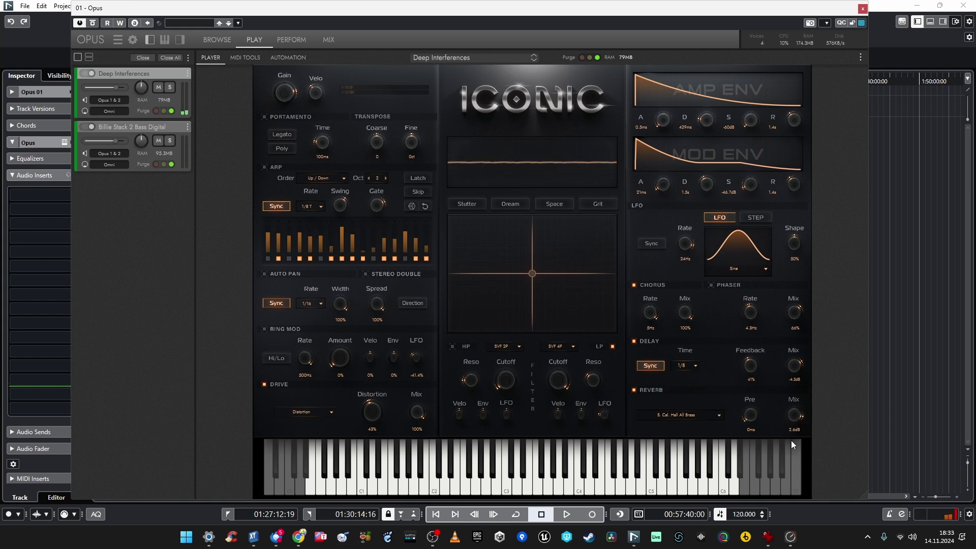
drag(791, 445, 799, 397)
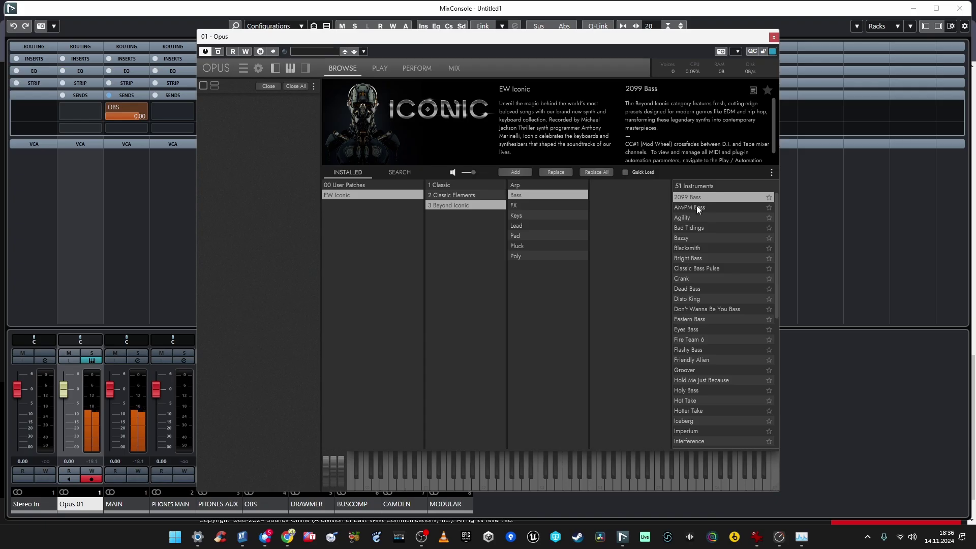
- Browse the first Beyond Iconic bass presets from AM-PM Bass onward and load Blacksmith
click(696, 206)
click(696, 218)
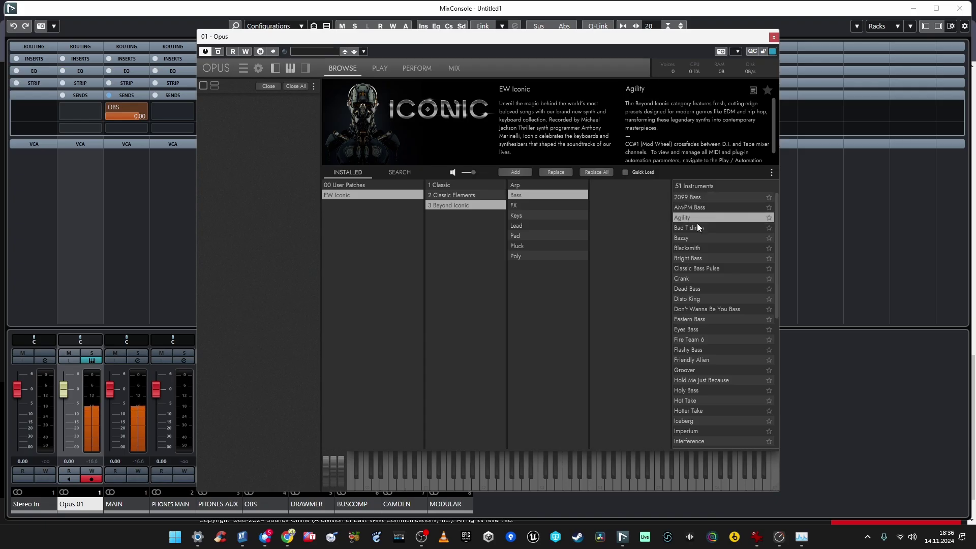
click(698, 228)
click(700, 238)
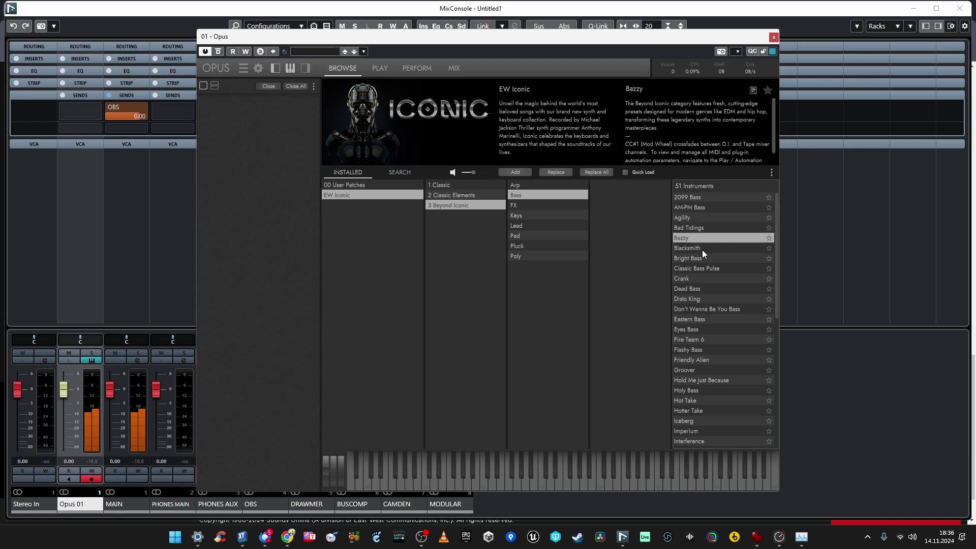
click(702, 248)
double_click(697, 250)
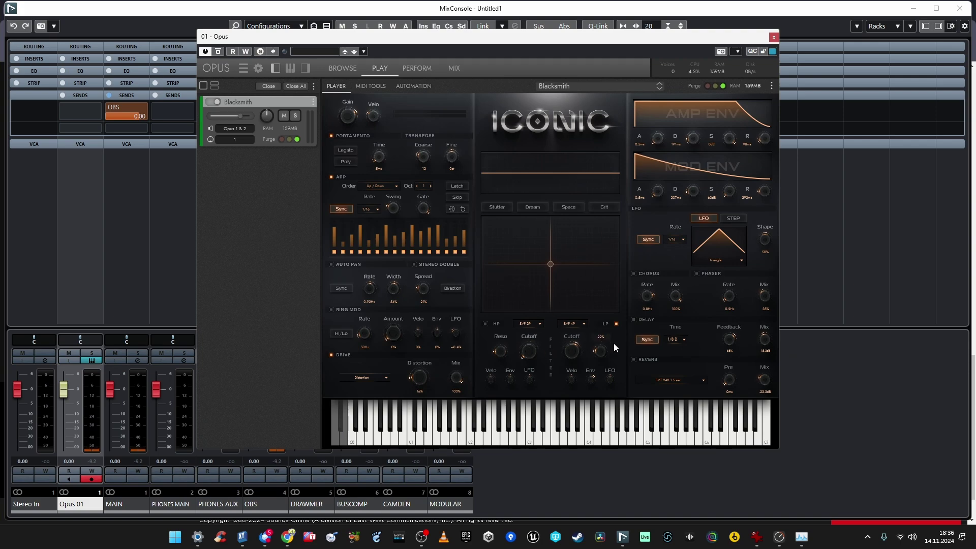
- Move the plug-in window higher and enlarge it so the whole player fills most of the display
drag(784, 453, 910, 521)
drag(506, 37, 431, 7)
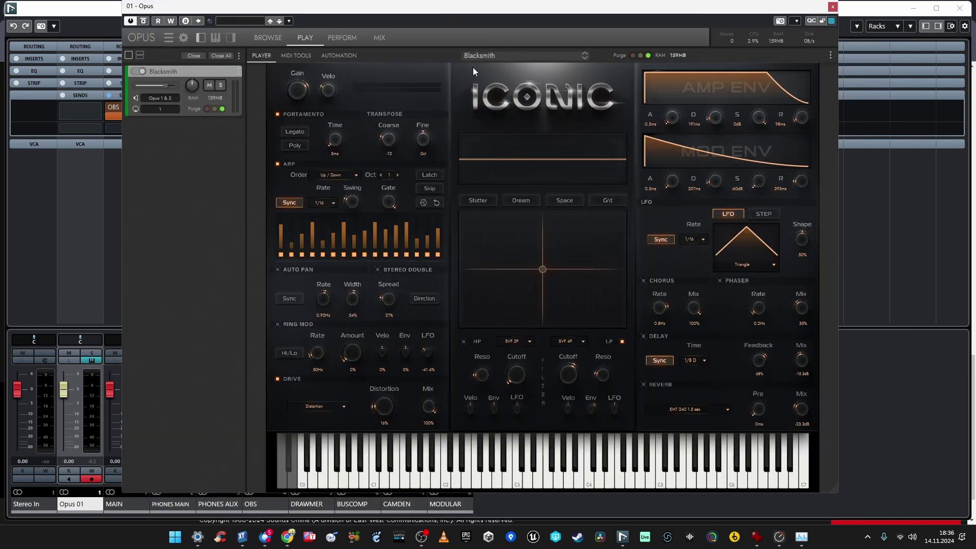
drag(843, 493, 896, 525)
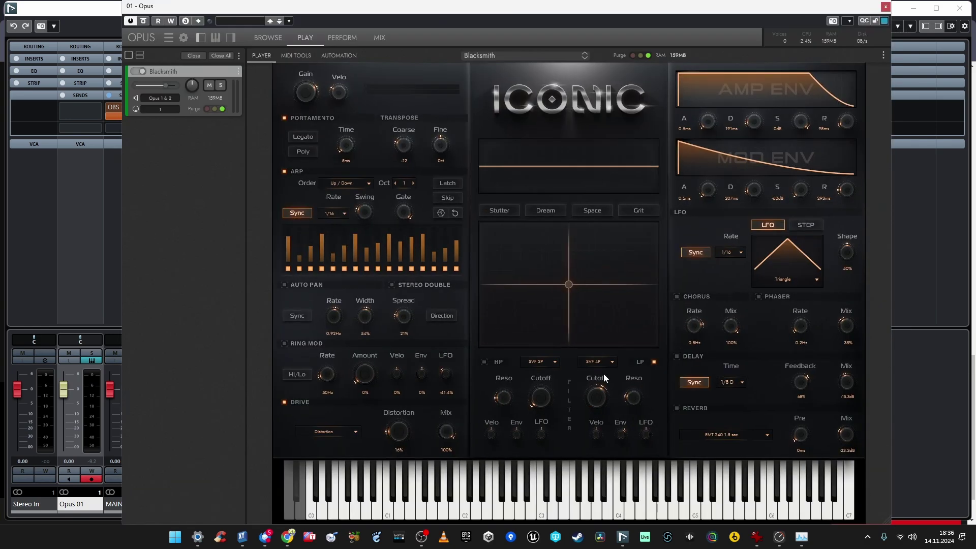
- Examine the filter types offered for the high-pass and low-pass filters, keeping SVF 4P for the low-pass
click(544, 362)
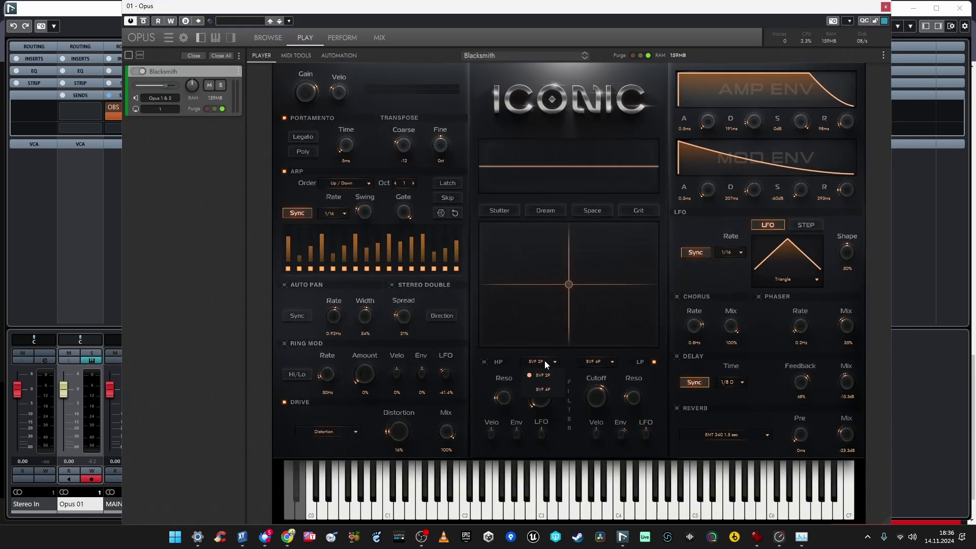
click(605, 362)
click(606, 362)
click(606, 360)
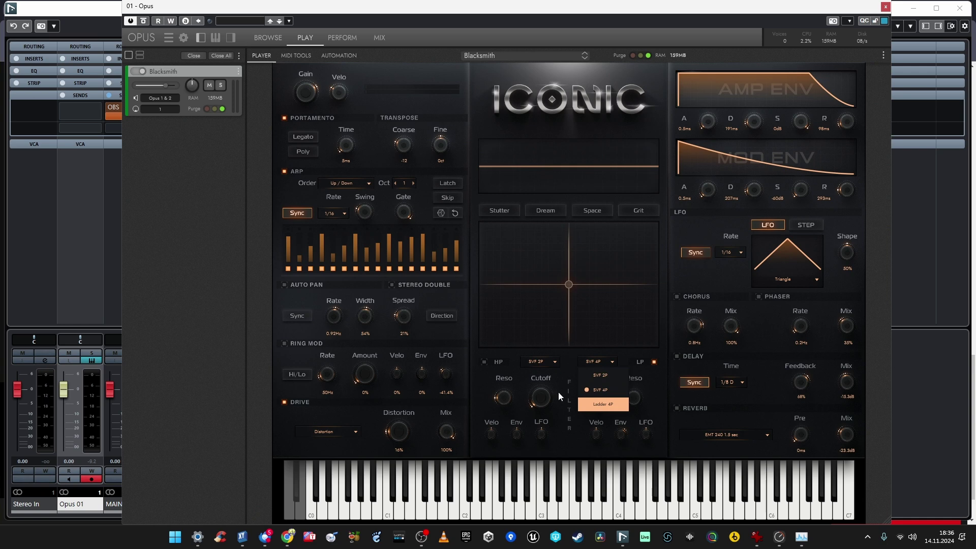
click(544, 362)
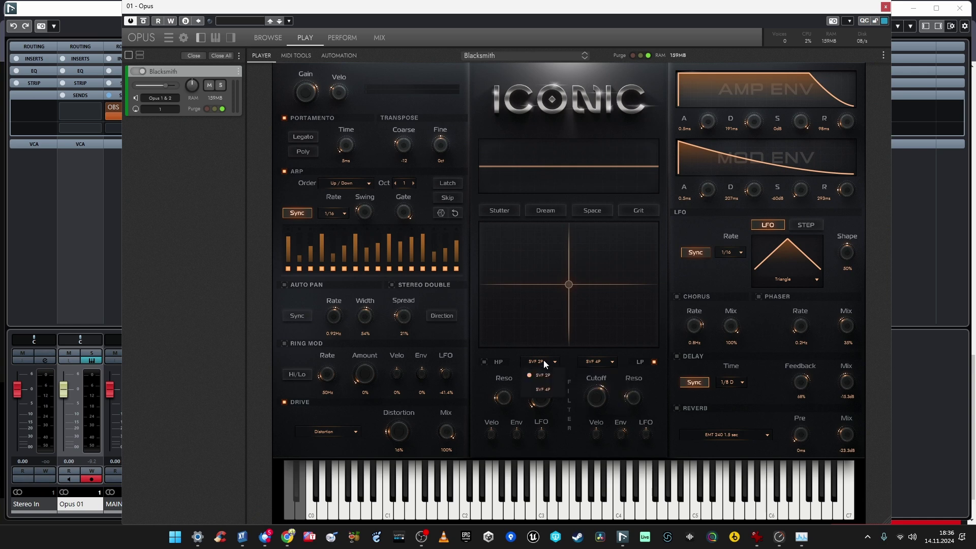
click(588, 365)
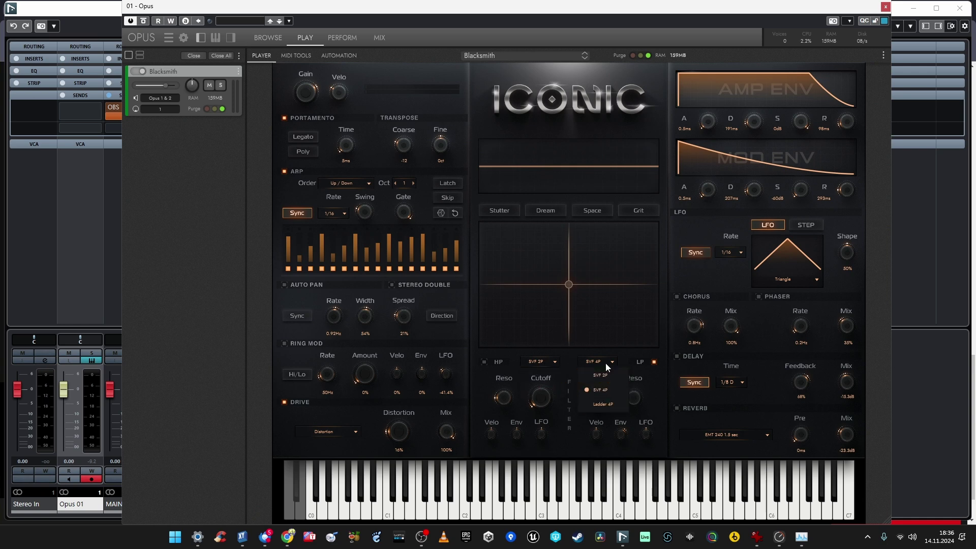
click(589, 390)
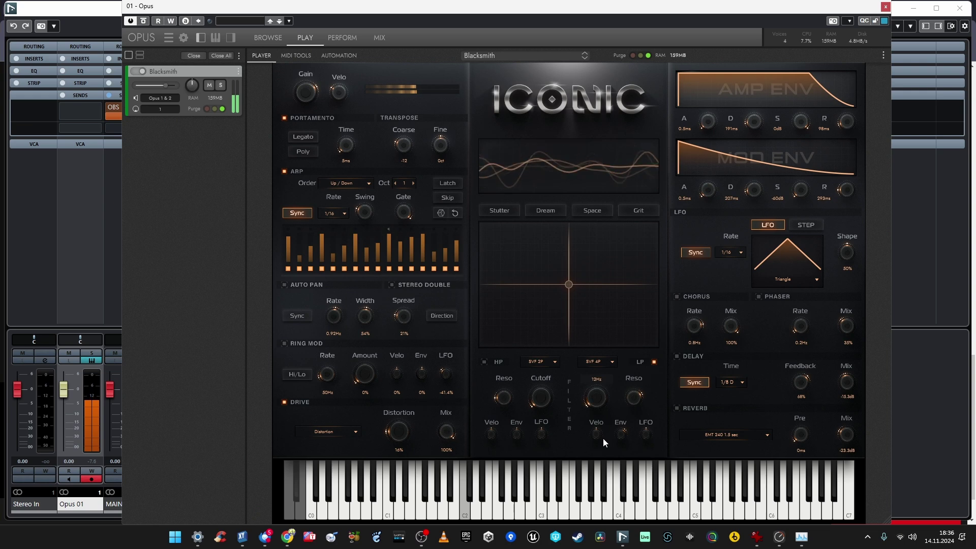
- Sweep the low-pass filter cutoff on Blacksmith, and enable Stutter with the XY point slightly left of the pad's centre
drag(607, 402, 621, 344)
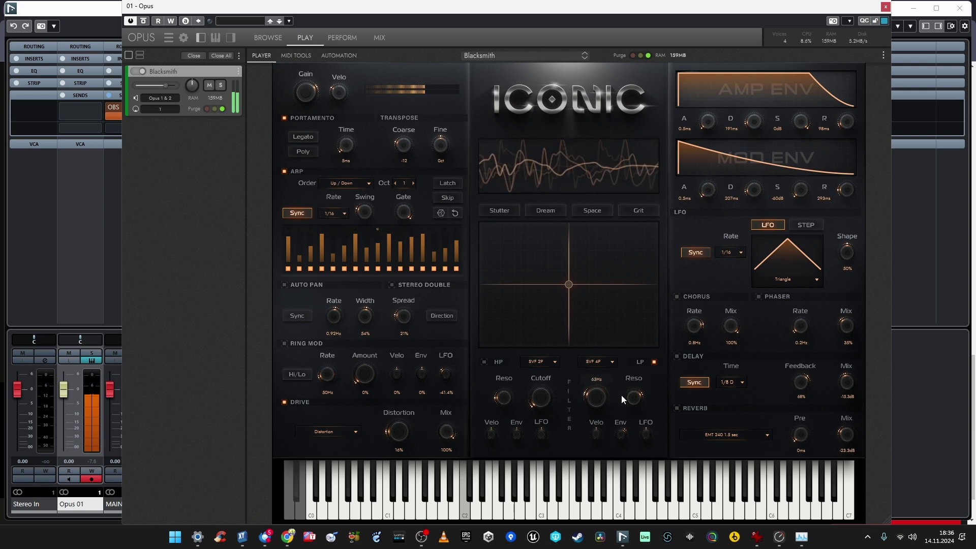
click(511, 211)
drag(573, 288, 554, 283)
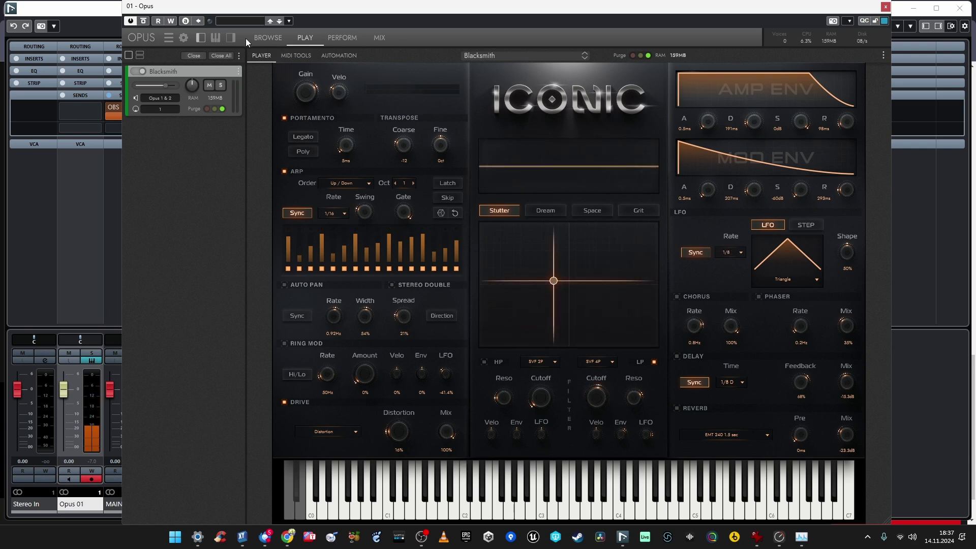
- Replace Blacksmith with the Arrival preset from the Beyond Iconic pads and show its player controls
click(269, 37)
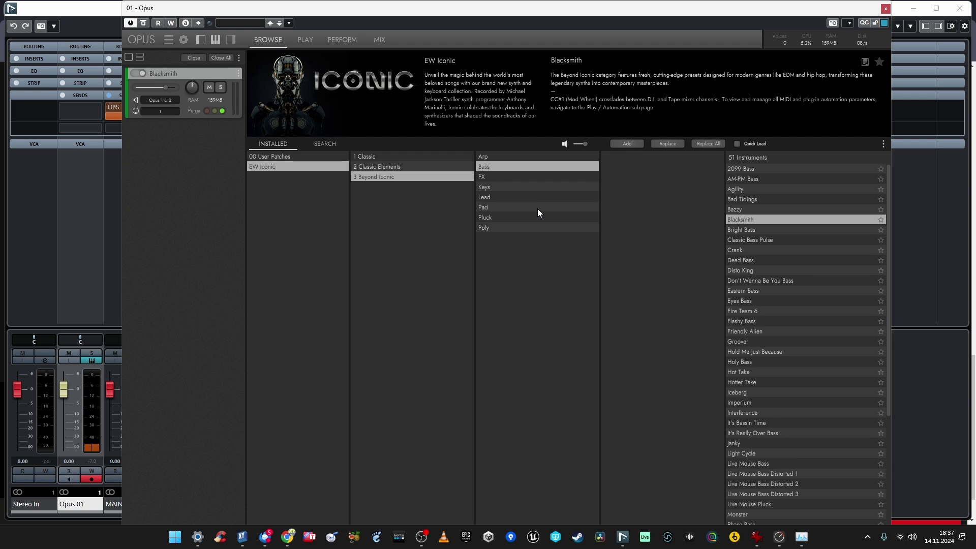
click(494, 208)
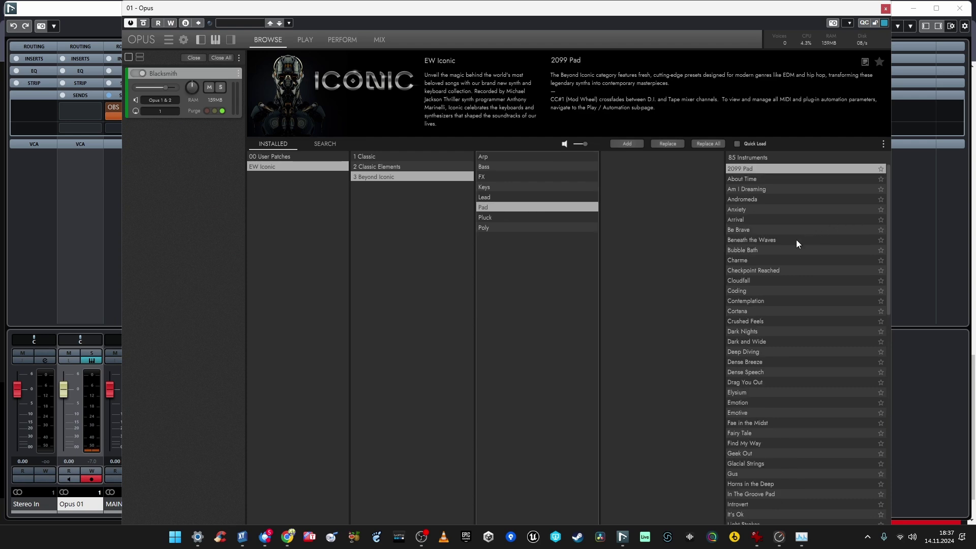
scroll(788, 247, down, 3)
scroll(762, 239, up, 3)
click(738, 212)
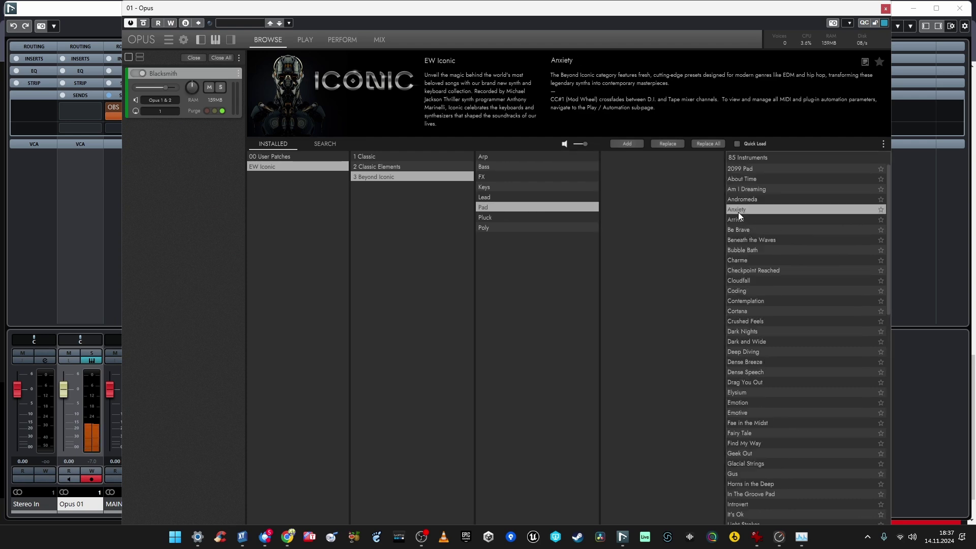
click(744, 218)
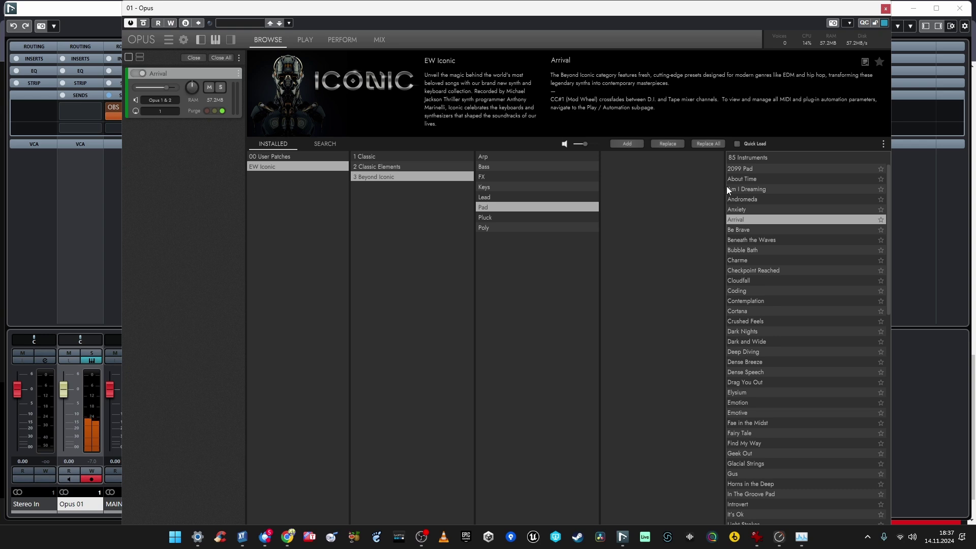
click(305, 39)
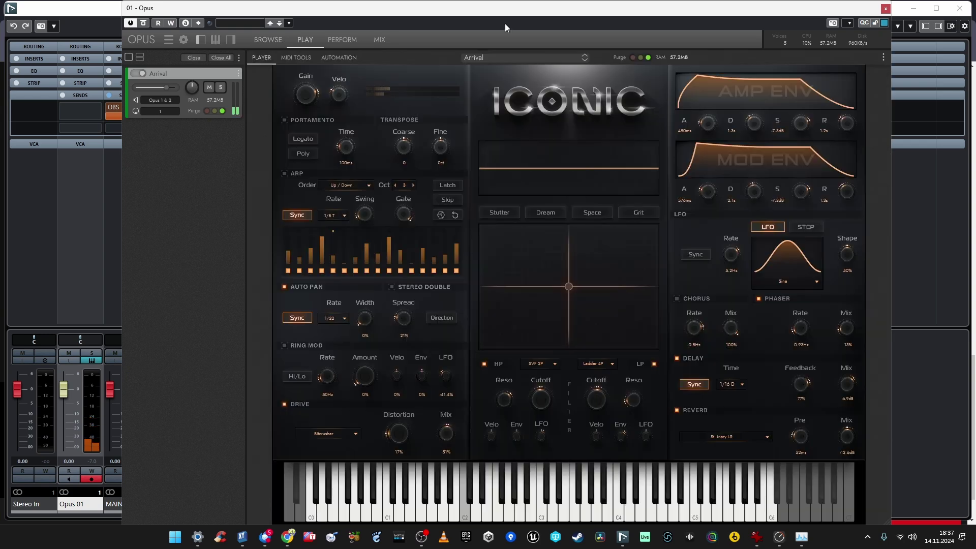
drag(497, 9, 479, 10)
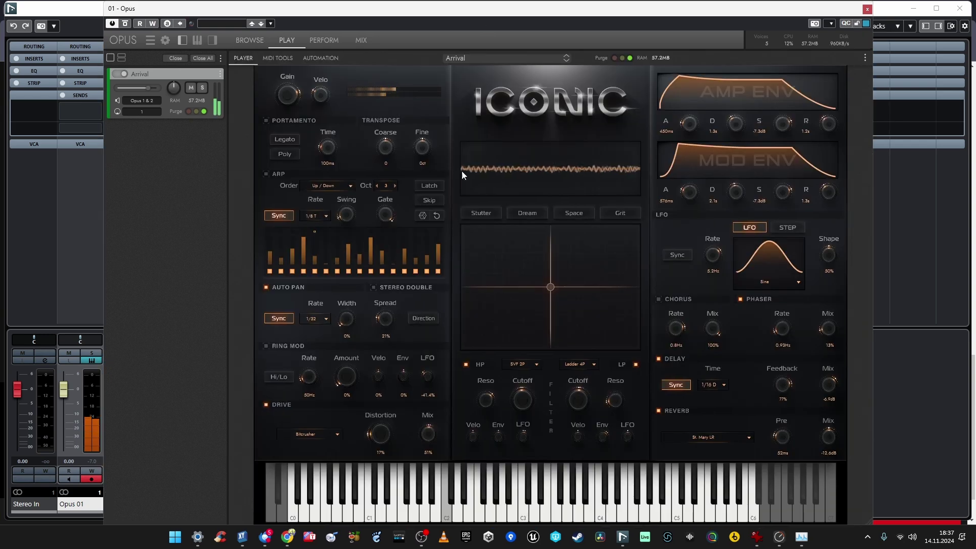
- Enable Stutter on Arrival and sweep the XY point from the pad's lower-left corner up toward the centre
click(473, 217)
click(475, 338)
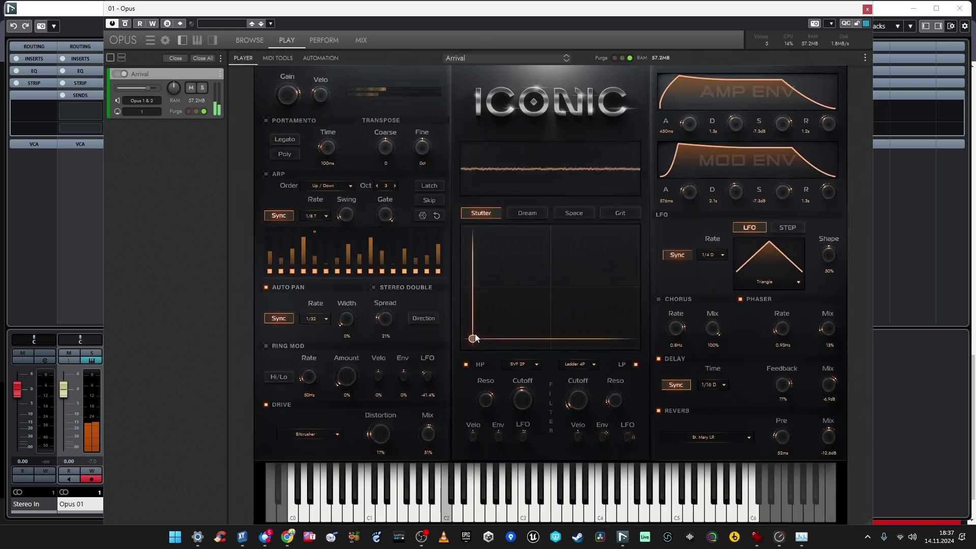
drag(475, 338, 507, 289)
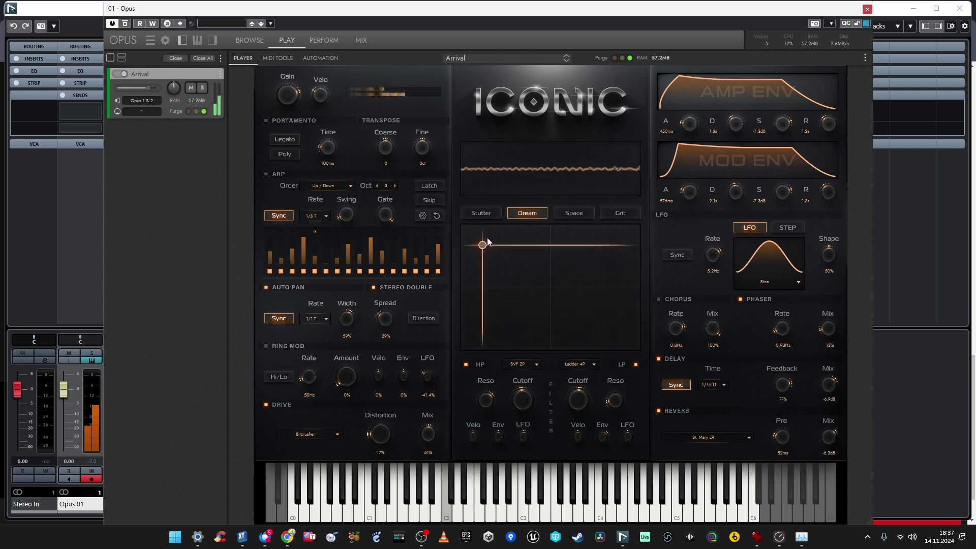
- With Dream active, sweep the XY point from the pad's upper left toward the centre, and switch the effect to Space
drag(484, 244, 520, 293)
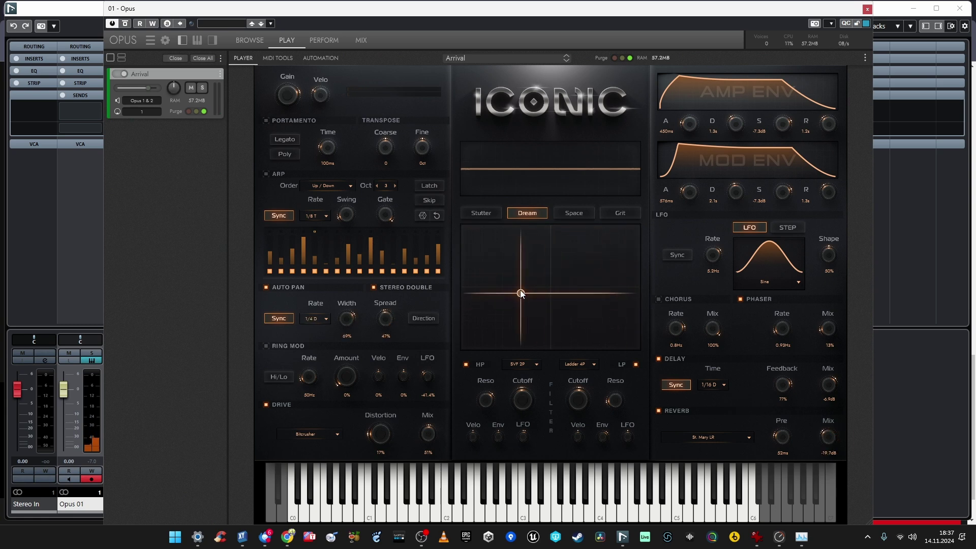
click(575, 214)
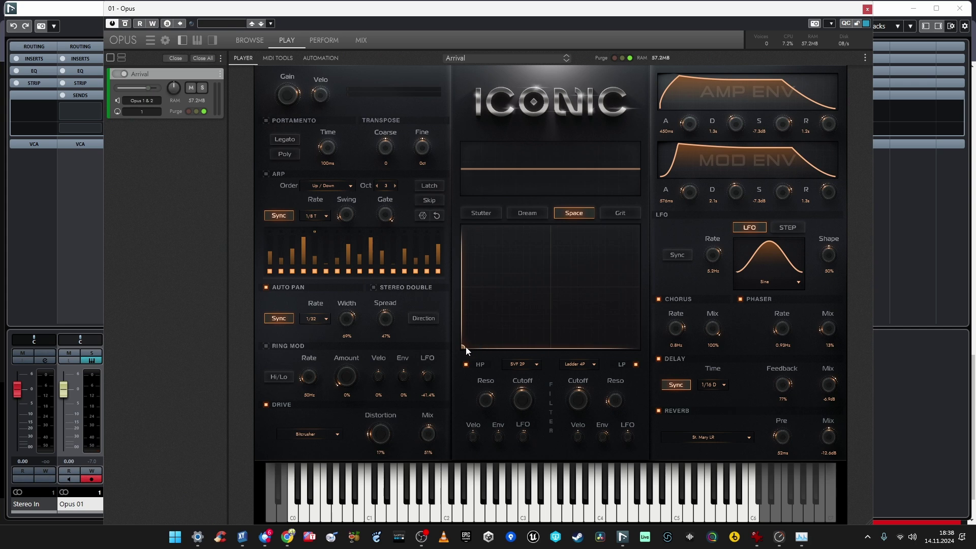
- With Space active, sweep the XY point from the pad's lower-left corner up along its left side, and switch the effect to Grit
drag(466, 347, 472, 279)
click(618, 213)
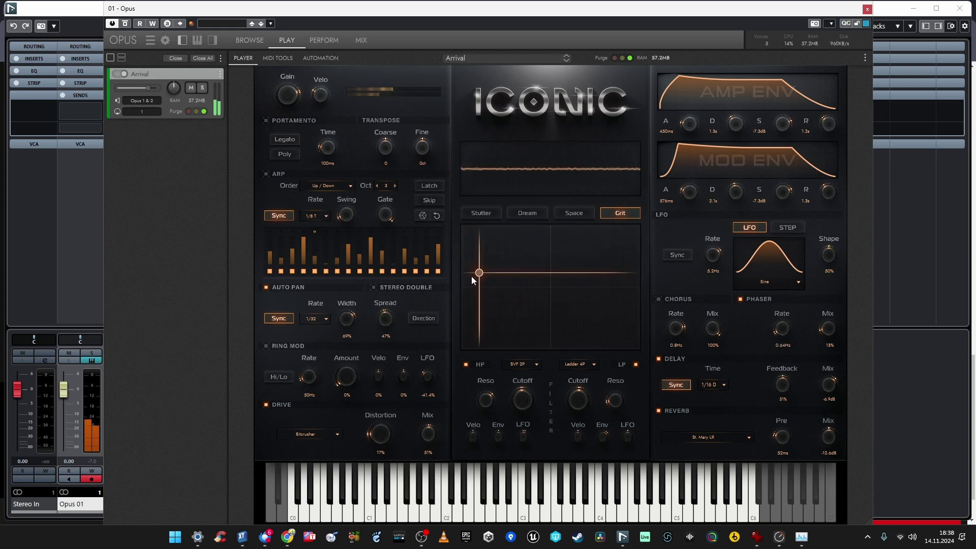
- Examine Arrival's performance settings across the Zones, All Instances and MIDI Tools views
click(319, 40)
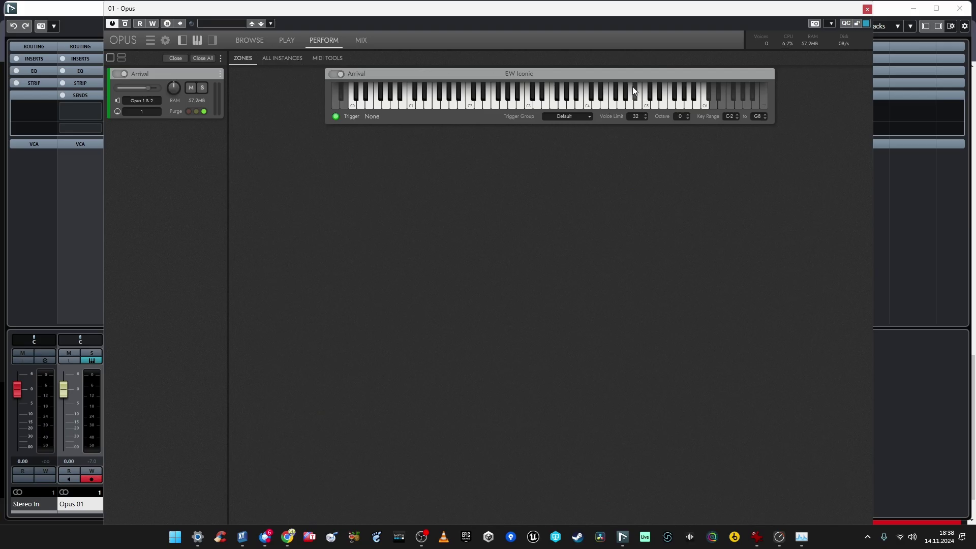
click(330, 58)
click(249, 58)
click(313, 59)
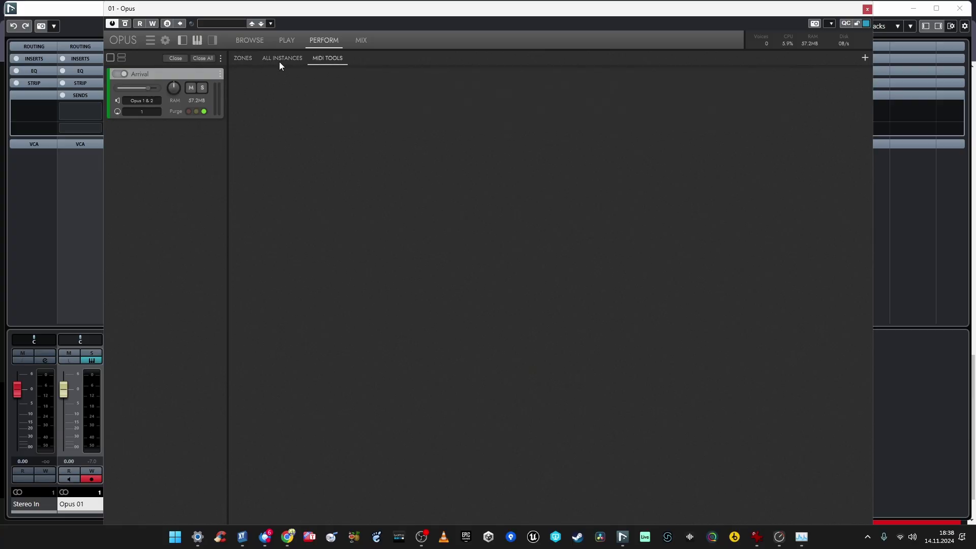
click(249, 60)
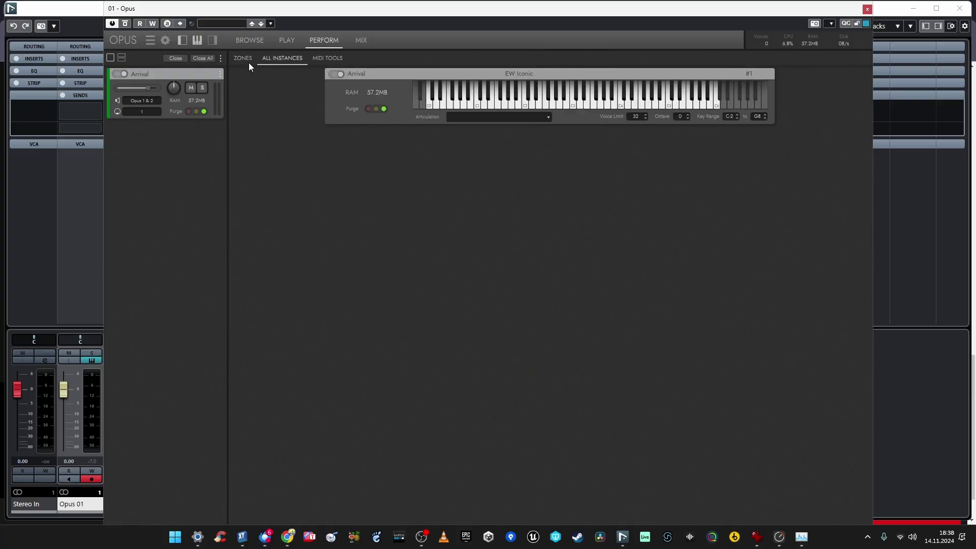
- Show Arrival's mixer and go through its channels, from Master and DI to EP1 Delay and Reverb
click(361, 41)
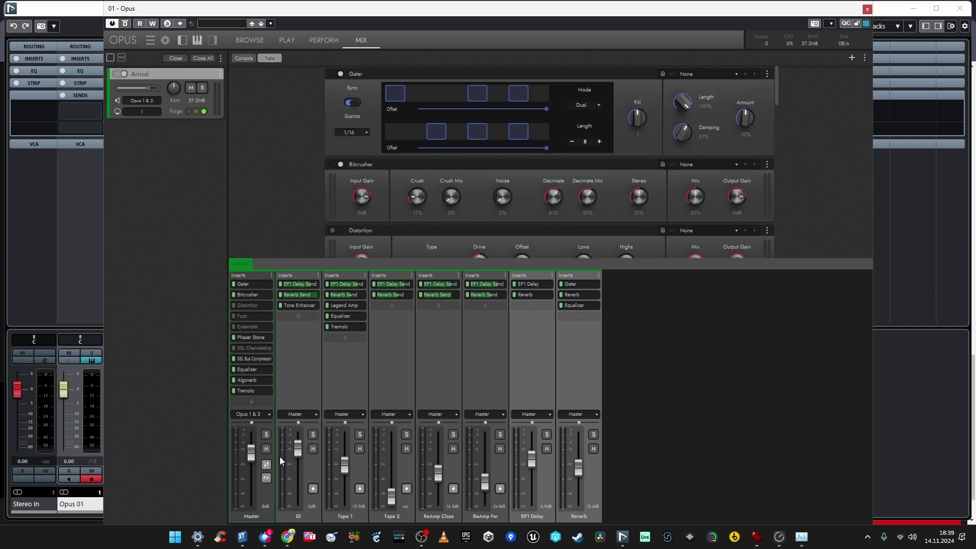
double_click(270, 517)
key(Tab)
key(Tab)
key(Tab)
key(Tab)
key(Tab)
key(Tab)
key(Tab)
key(Tab)
click(531, 297)
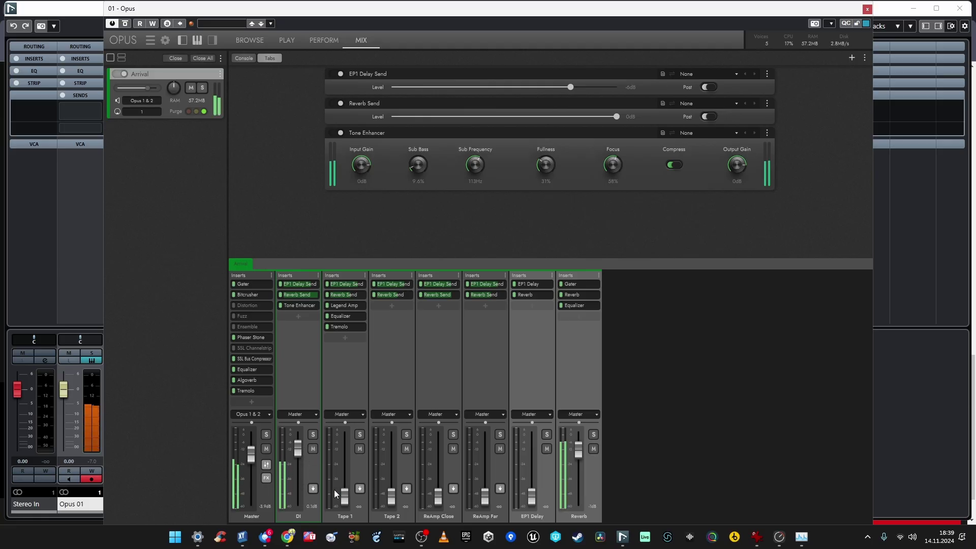
- Raise the Tape 1, Tape 2, ReAmp Close and ReAmp Far faders to roughly the level of the DI fader
drag(344, 497, 344, 447)
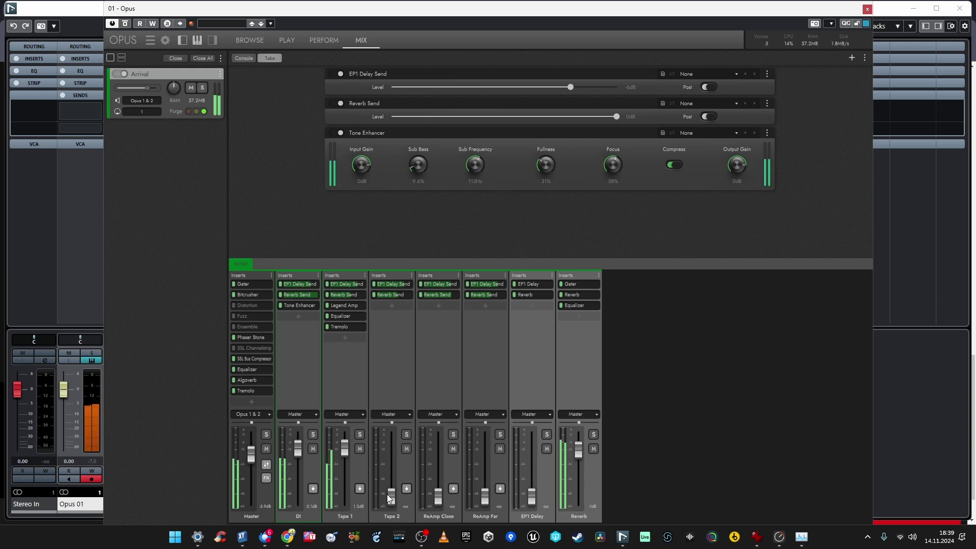
drag(392, 495, 395, 443)
drag(440, 496, 440, 446)
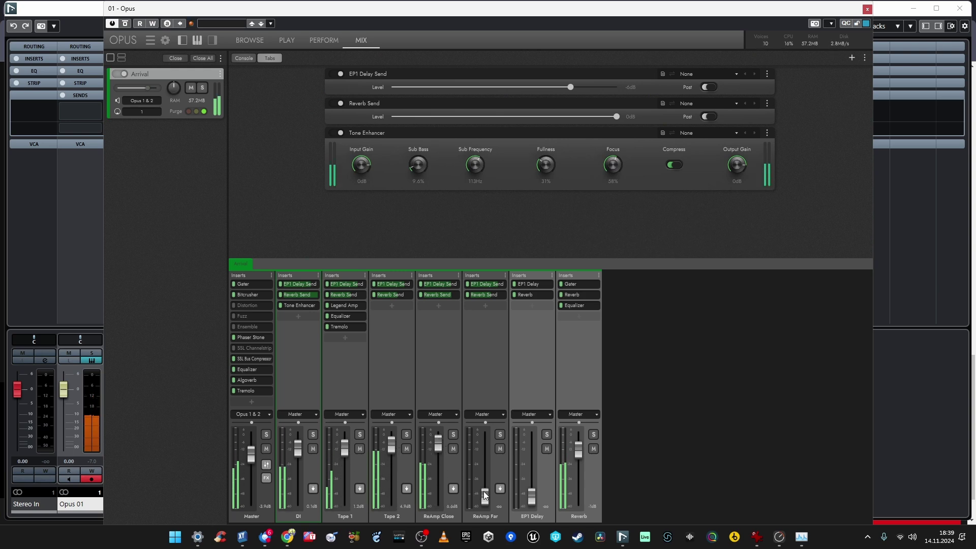
drag(486, 496, 486, 449)
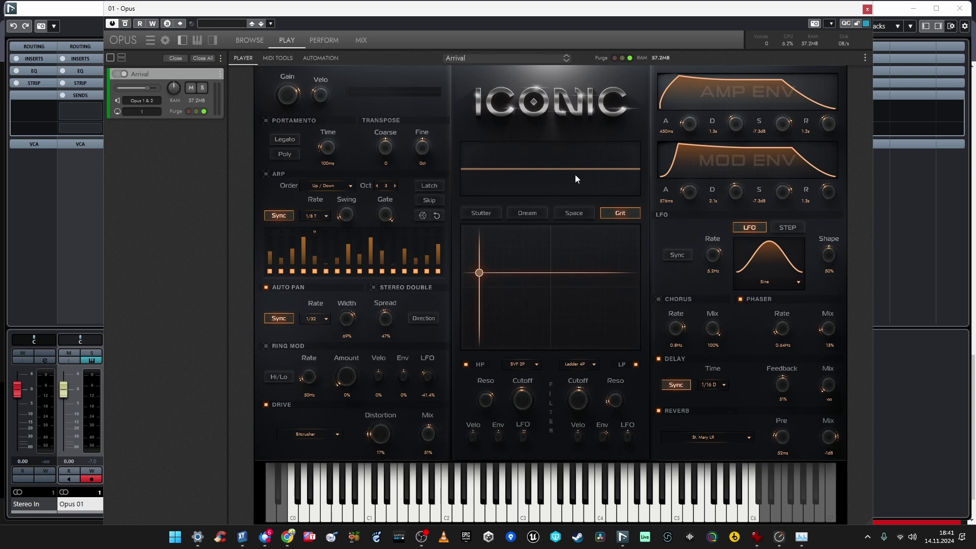
- Return to Arrival's mixer and look through the Master channel's effects chain, including Gater, Bitcrusher, Phaser Stone and SSL Channelstrip
click(324, 41)
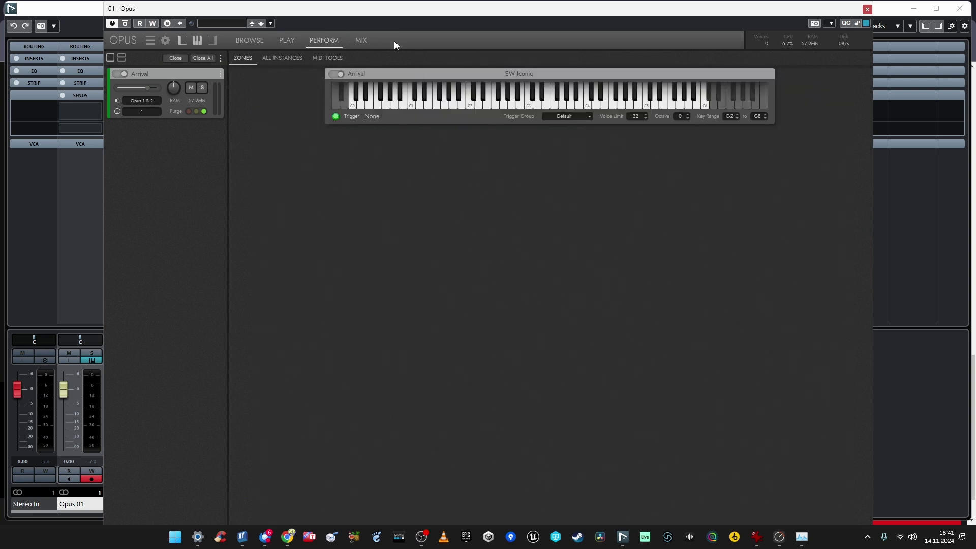
click(359, 44)
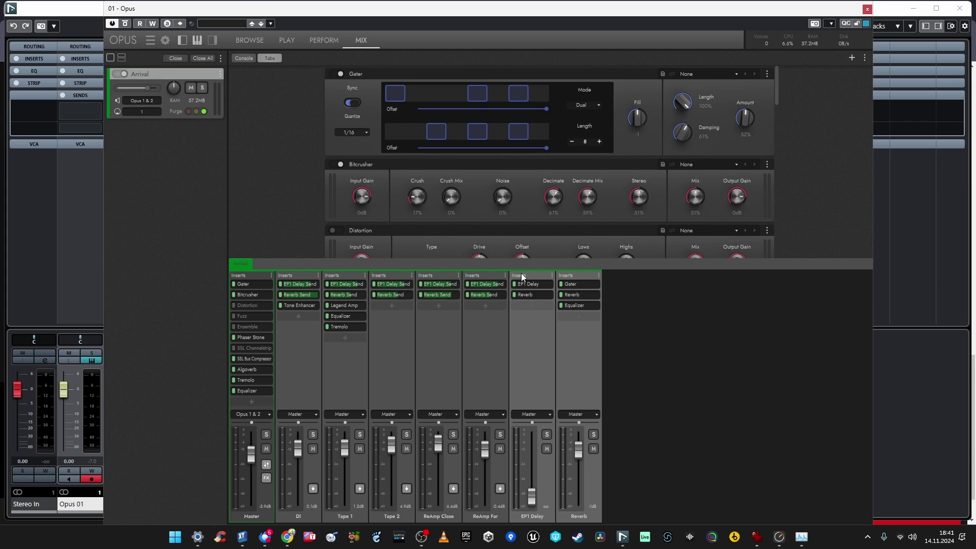
scroll(508, 168, down, 10)
scroll(610, 145, up, 12)
scroll(611, 145, down, 10)
scroll(508, 203, up, 2)
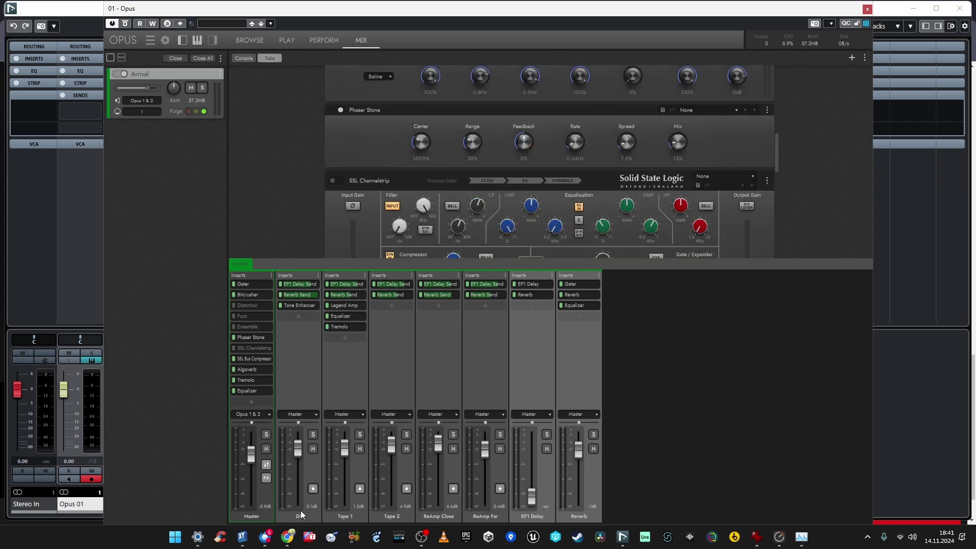
- Review the Tape 1, ReAmp Close, ReAmp Far, EP1 Delay and Reverb channels one by one in the mixer
double_click(340, 516)
double_click(436, 516)
double_click(483, 516)
double_click(531, 517)
double_click(566, 516)
double_click(439, 516)
- Browse the Beyond Iconic pads and preview the presets Slow Changes, Space Cathedral and Stargazing
click(241, 44)
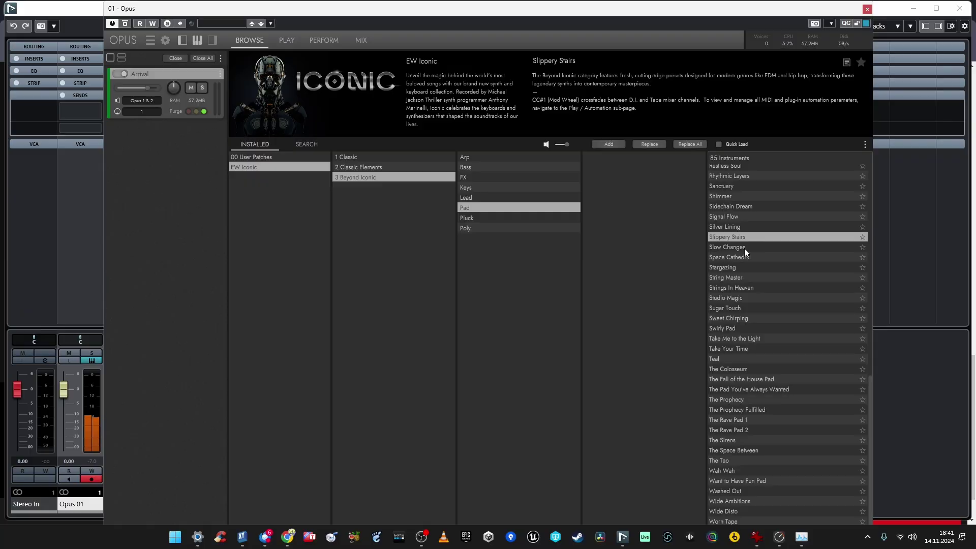
click(744, 248)
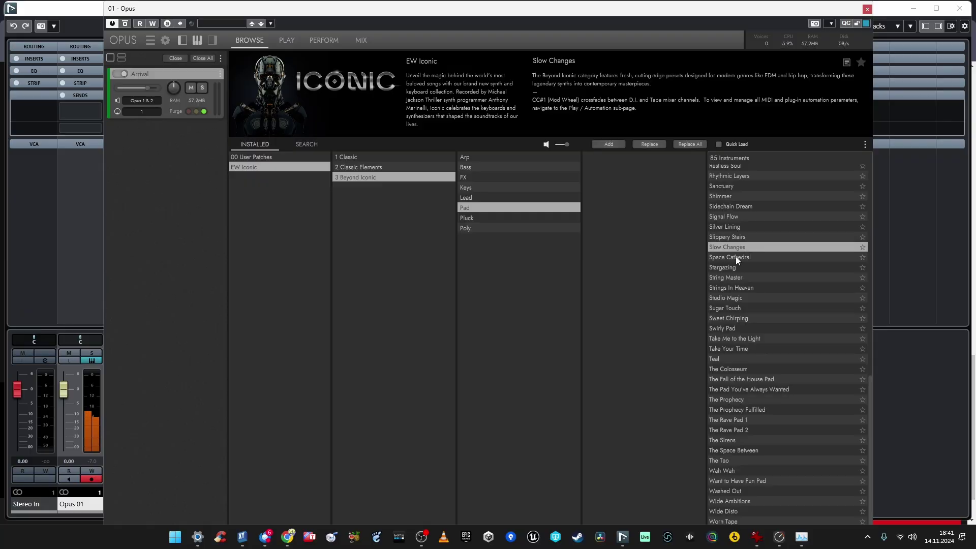
click(736, 258)
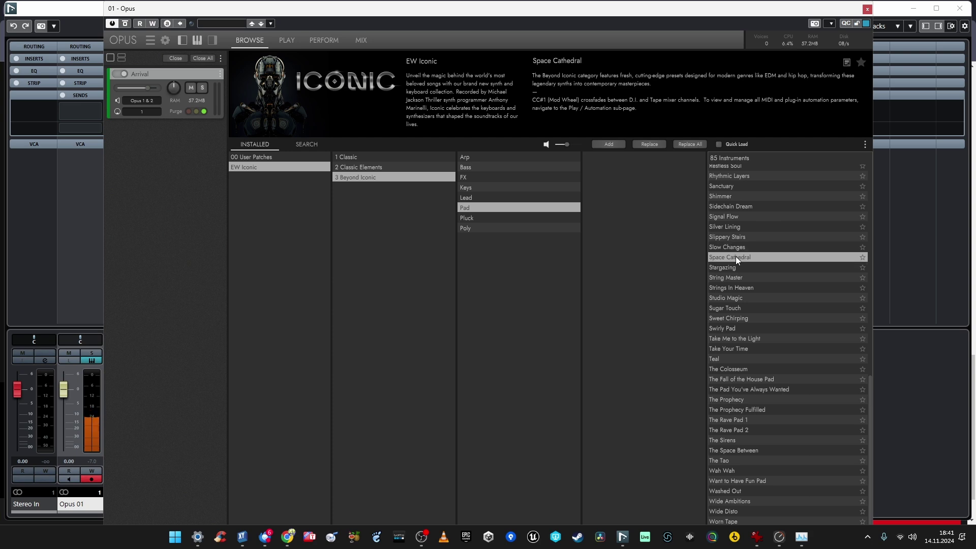
click(737, 269)
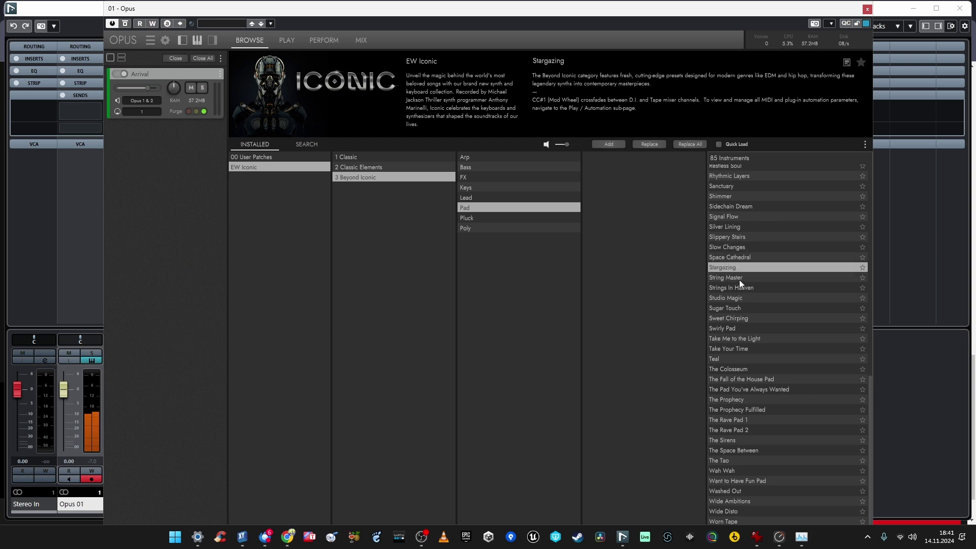